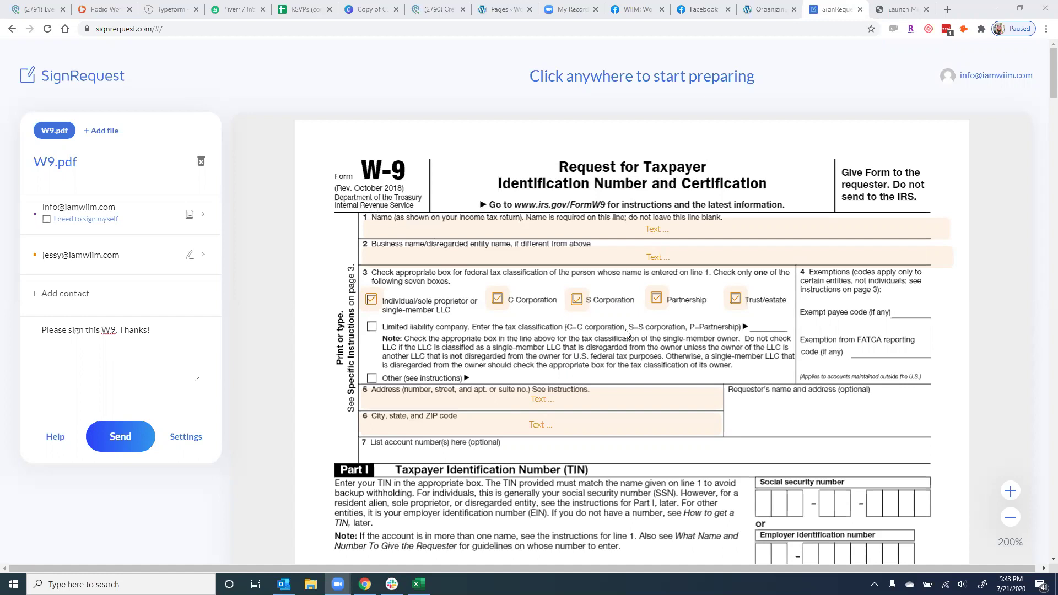
# - Add a text field for the signer in the requester's name and address box and size it to fit the box
pyautogui.scroll(-2, 626, 333)
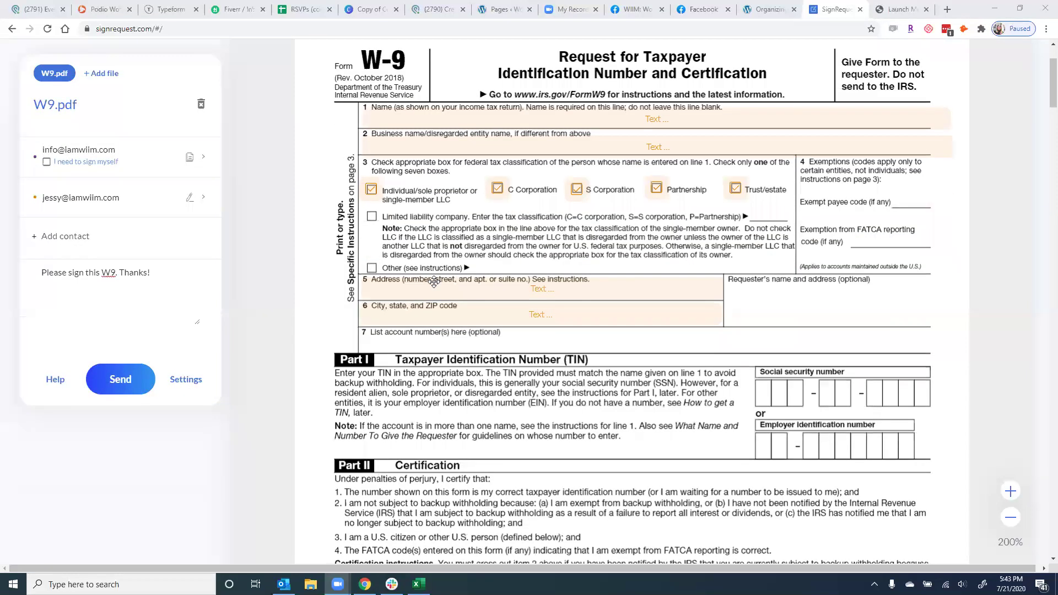
pyautogui.click(729, 313)
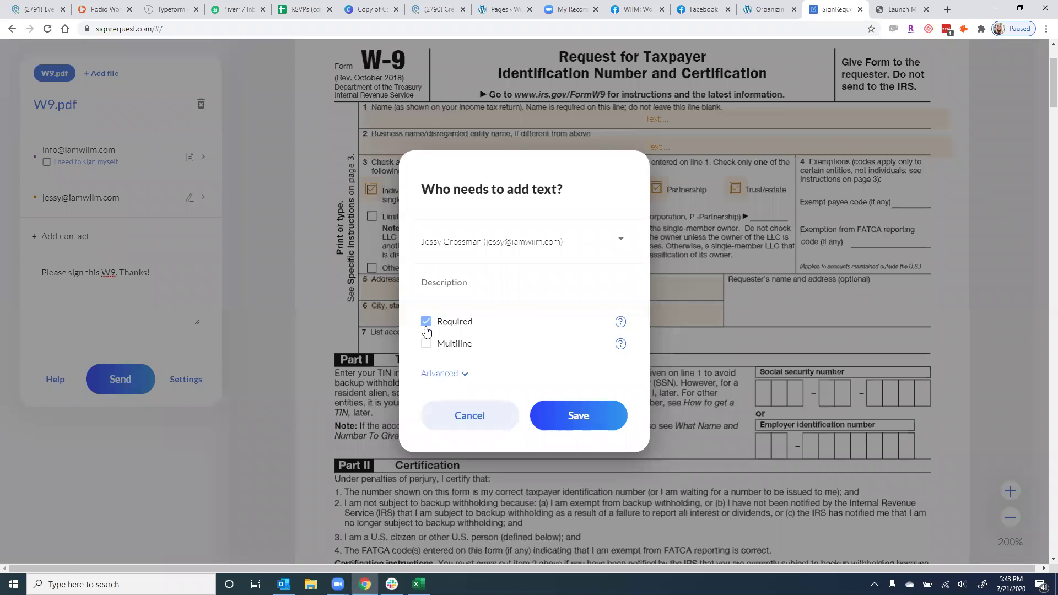
pyautogui.click(426, 323)
pyautogui.click(426, 344)
pyautogui.click(569, 415)
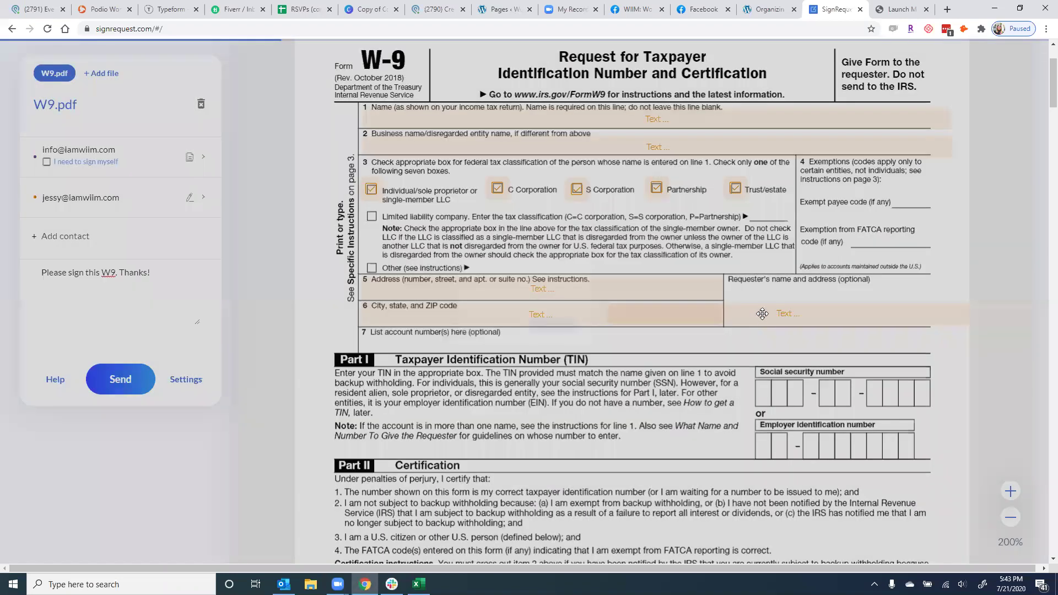
pyautogui.click(972, 305)
pyautogui.click(968, 300)
pyautogui.moveTo(968, 299); pyautogui.dragTo(879, 298)
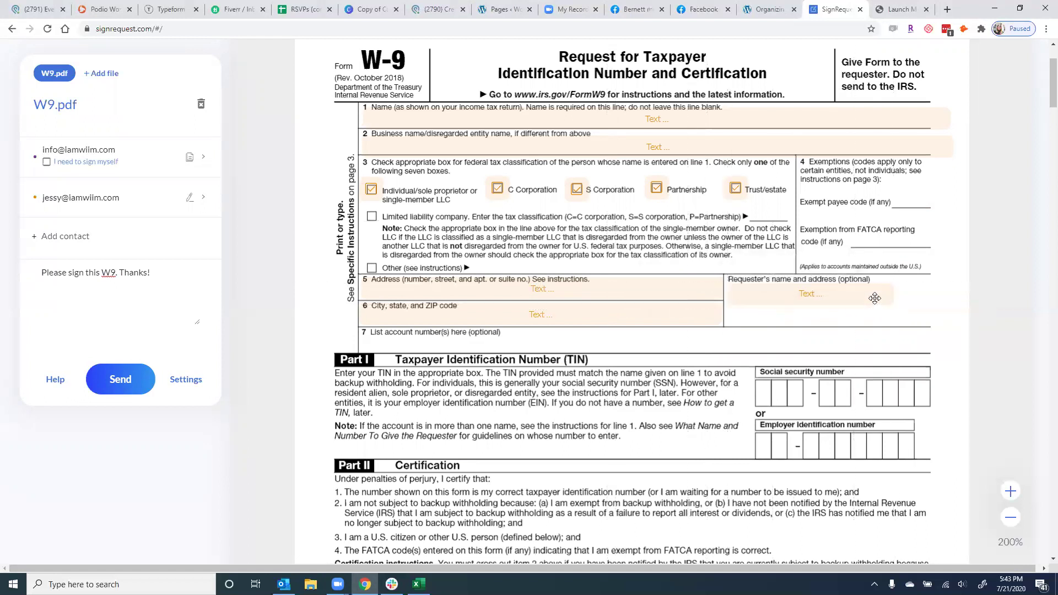
# - Add a required text field for the signer over the first three social security number boxes, sized to fit them
pyautogui.click(765, 390)
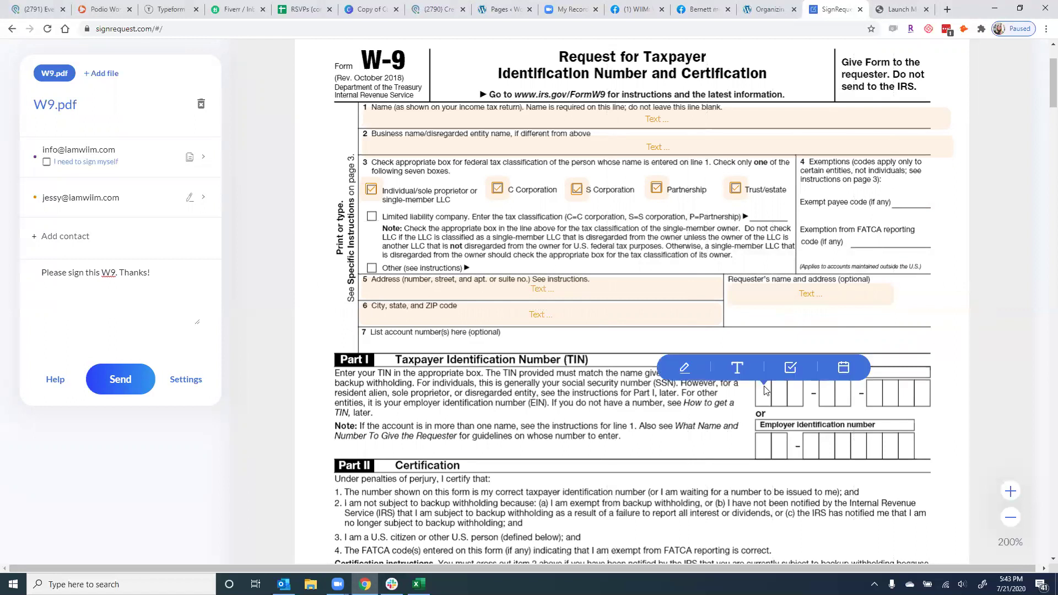
pyautogui.click(747, 374)
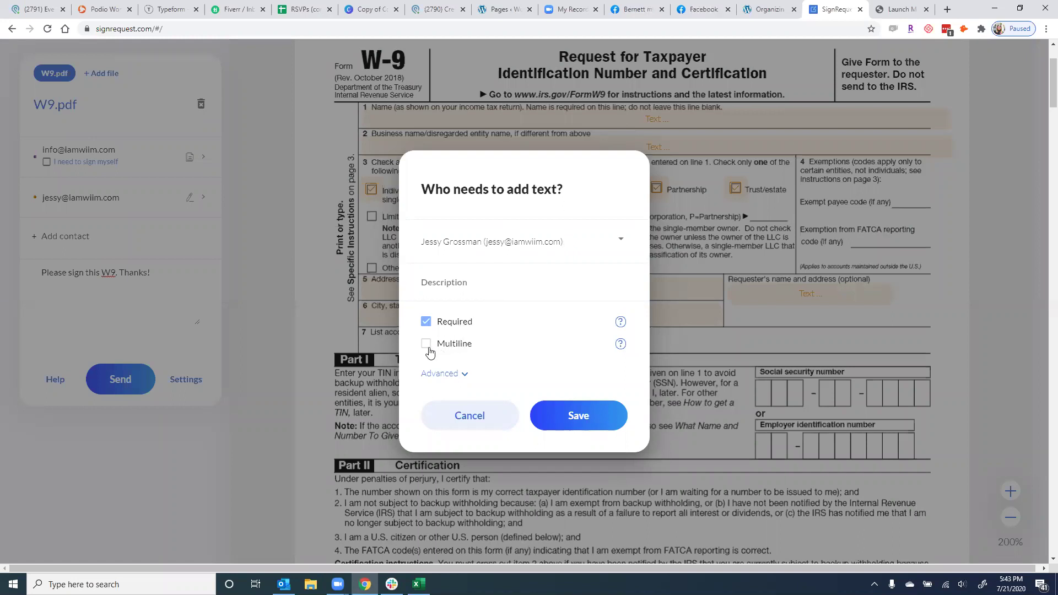
pyautogui.click(573, 416)
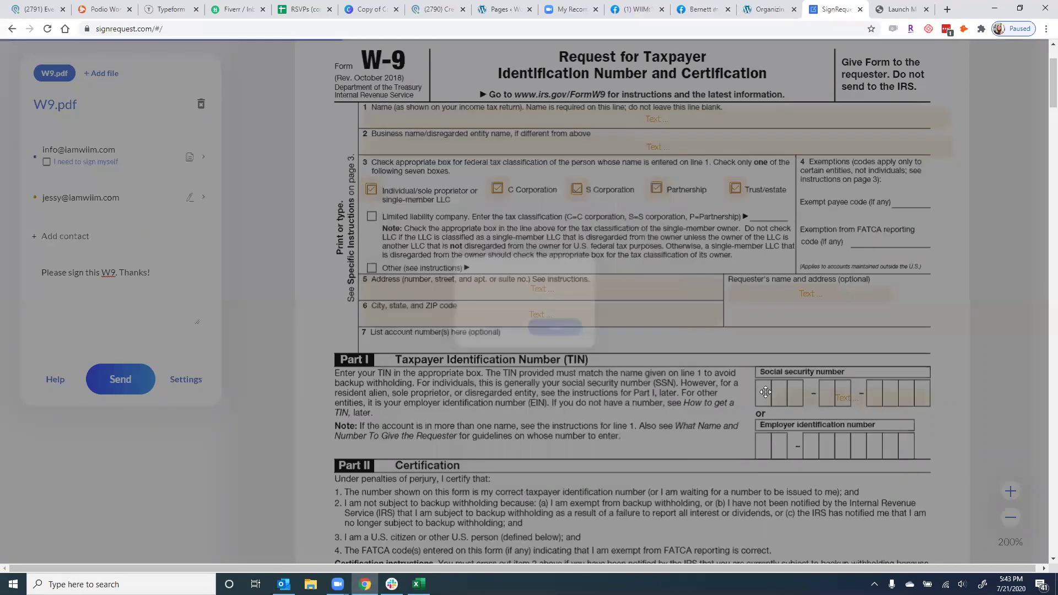
pyautogui.moveTo(781, 386); pyautogui.dragTo(779, 391)
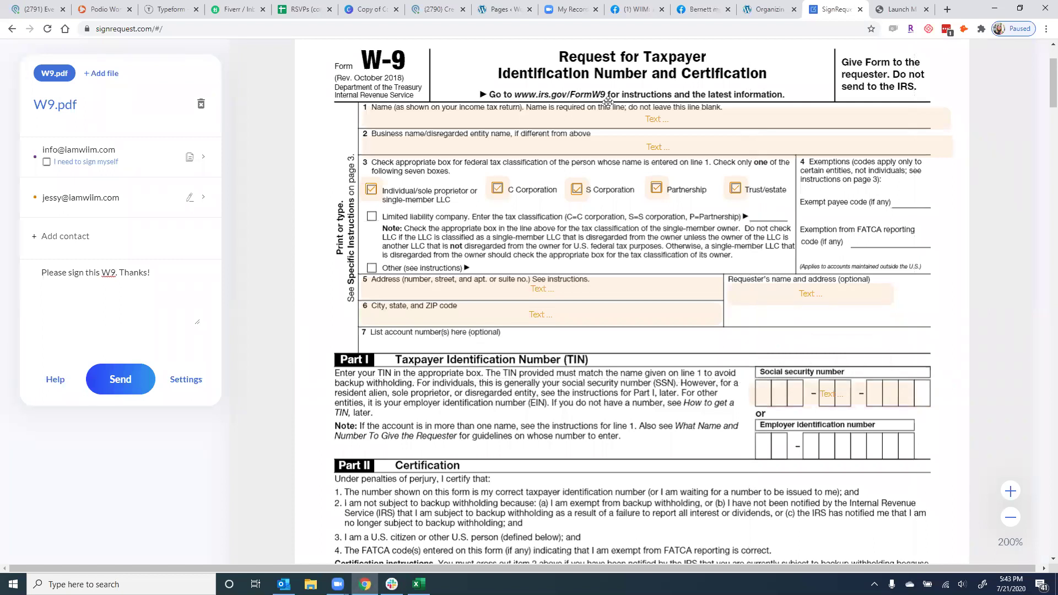
pyautogui.moveTo(805, 398); pyautogui.dragTo(811, 397)
pyautogui.moveTo(907, 392); pyautogui.dragTo(802, 395)
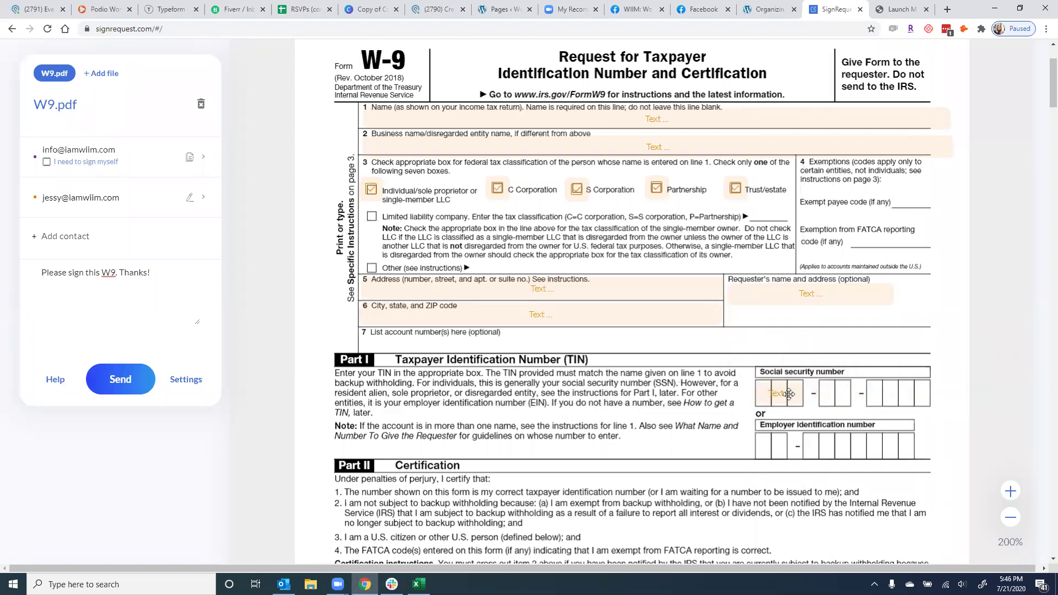
pyautogui.click(789, 394)
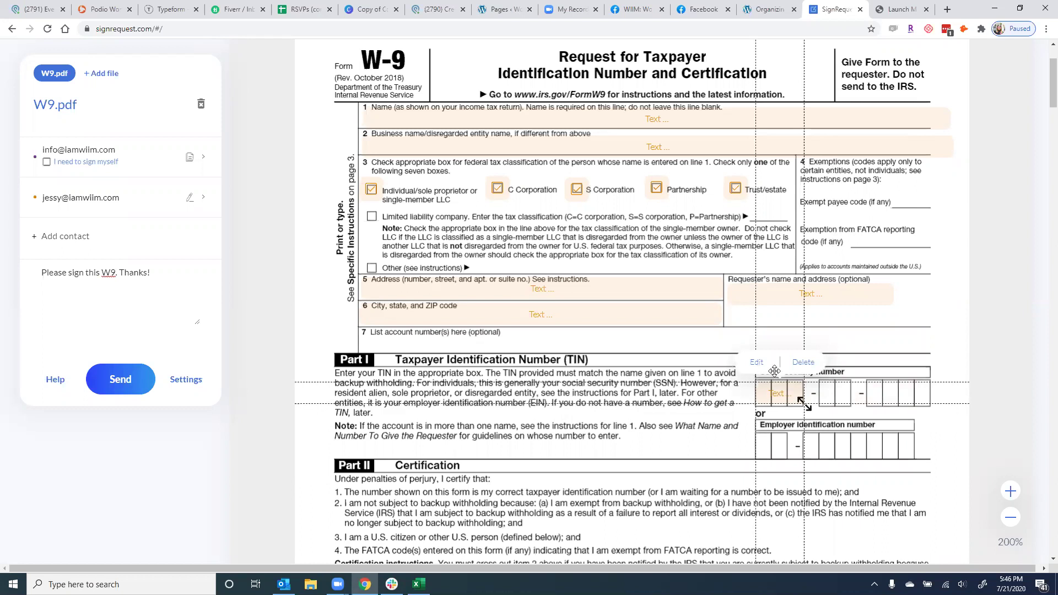
# - Place a text field for the signer over the middle two social security number boxes
pyautogui.click(837, 361)
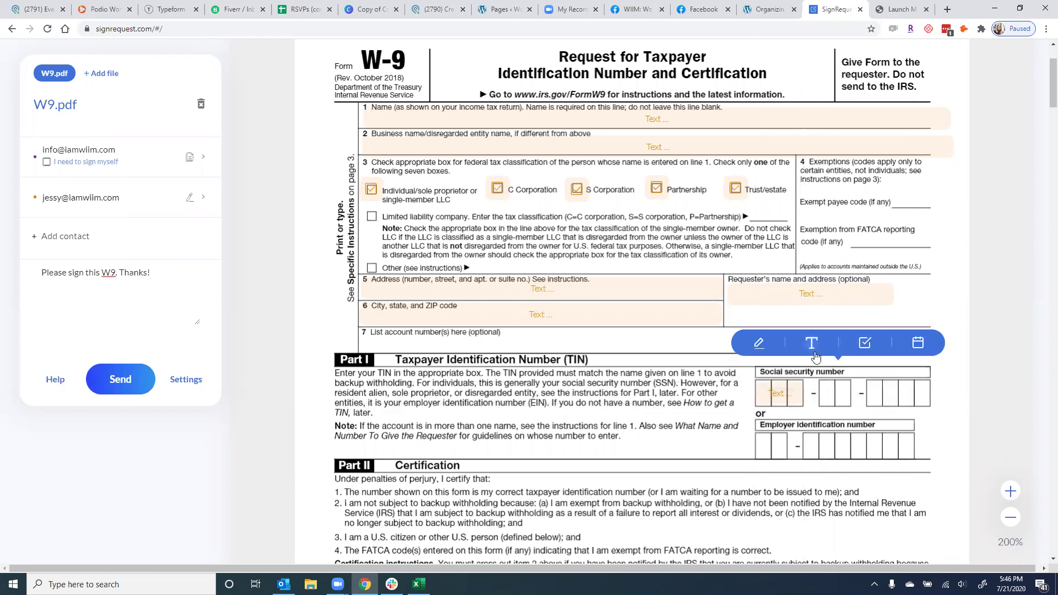
pyautogui.click(811, 344)
pyautogui.click(602, 418)
pyautogui.moveTo(842, 394)
pyautogui.mouseDown()
pyautogui.moveTo(867, 391)
pyautogui.moveTo(845, 390)
pyautogui.mouseUp()
# - Place a required text field for the signer over the last four social security number boxes, sized to cover them
pyautogui.click(880, 394)
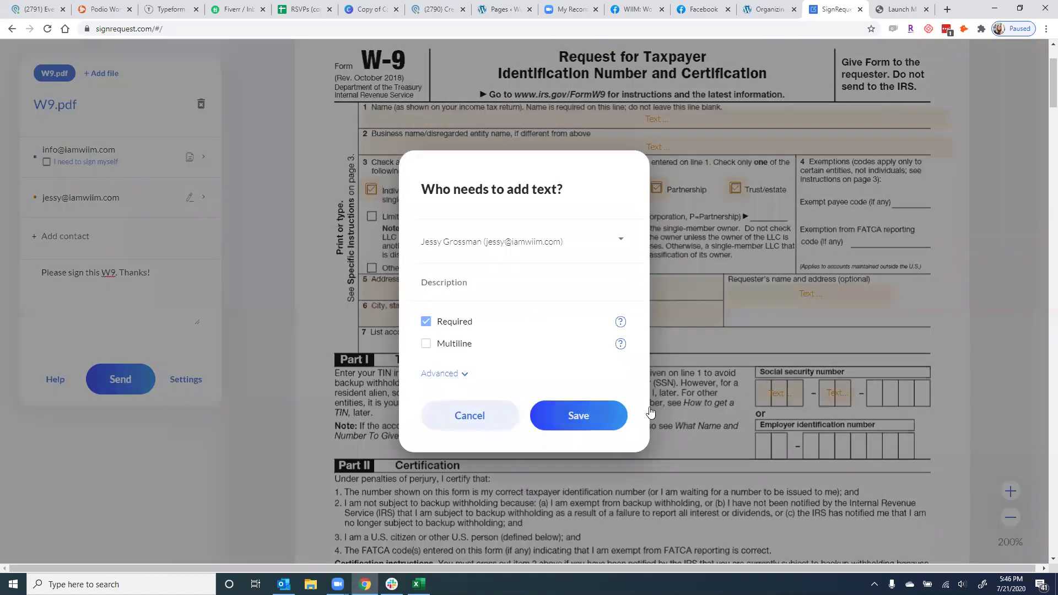
pyautogui.click(623, 416)
pyautogui.moveTo(897, 392); pyautogui.dragTo(929, 394)
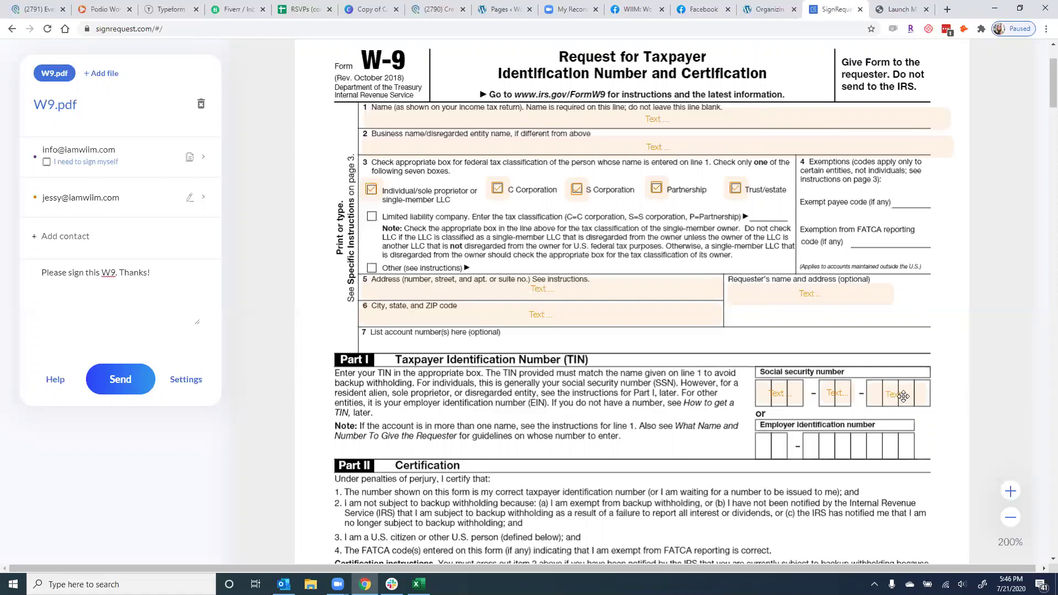
pyautogui.moveTo(928, 404); pyautogui.dragTo(929, 402)
# - Replace the signature field on the Sign Here line with a new one for the signer, shrunk to fit the line
pyautogui.scroll(-5, 641, 462)
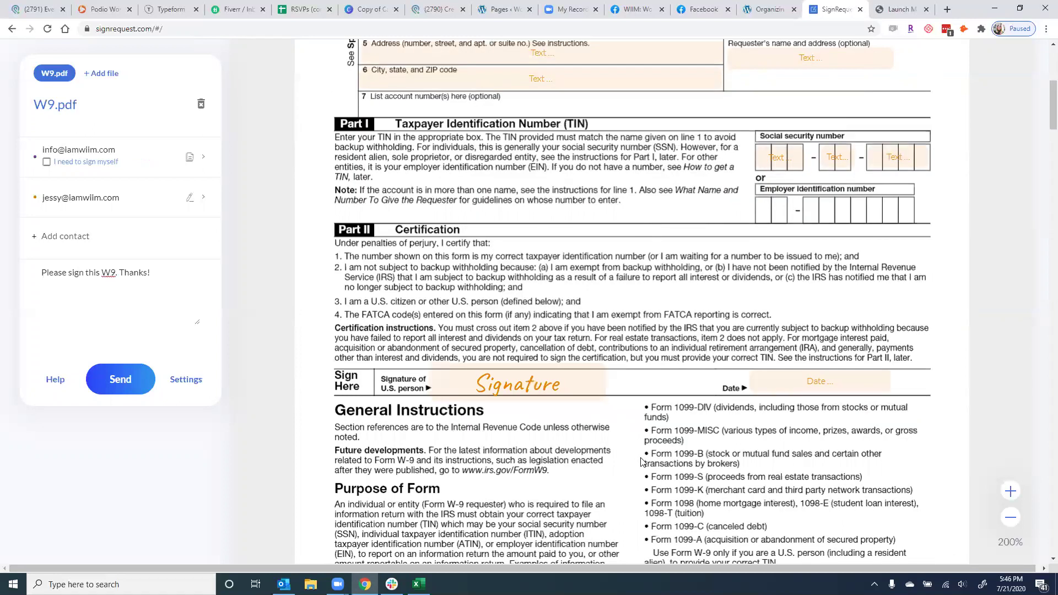
pyautogui.click(475, 287)
pyautogui.moveTo(475, 287); pyautogui.dragTo(451, 284)
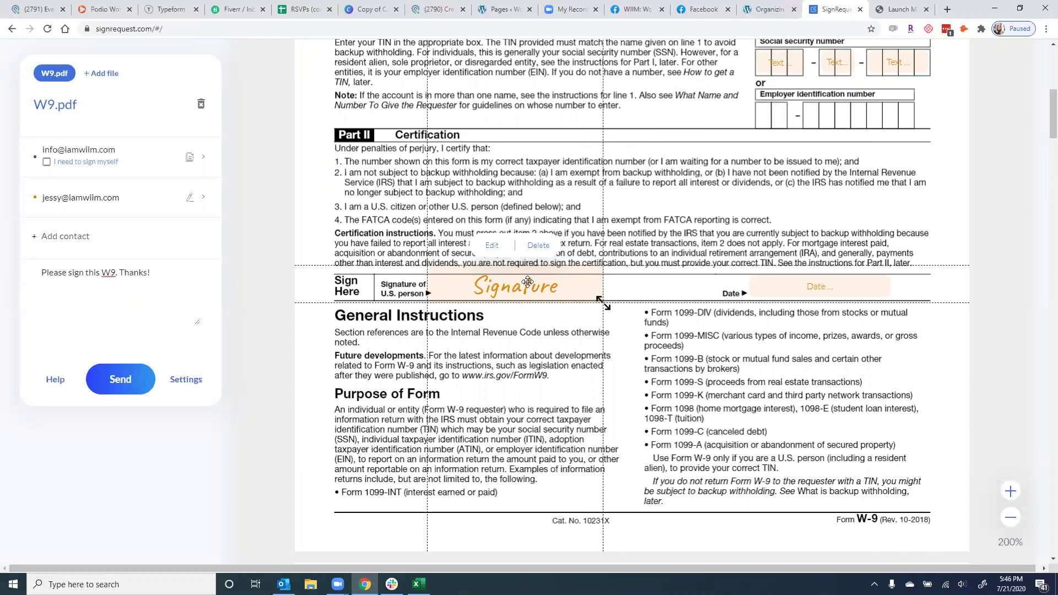
pyautogui.click(537, 246)
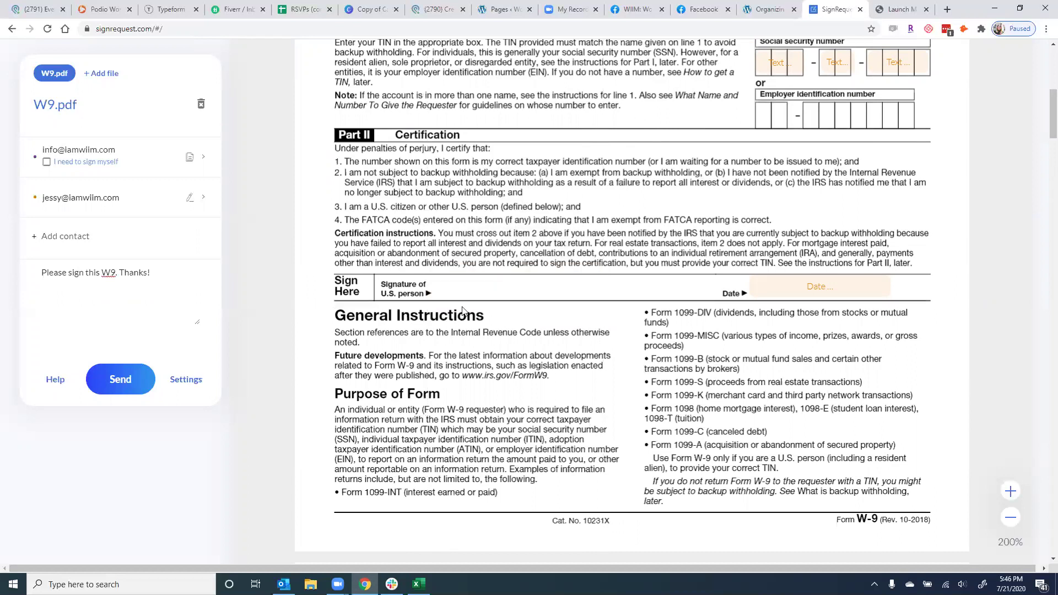
pyautogui.click(449, 289)
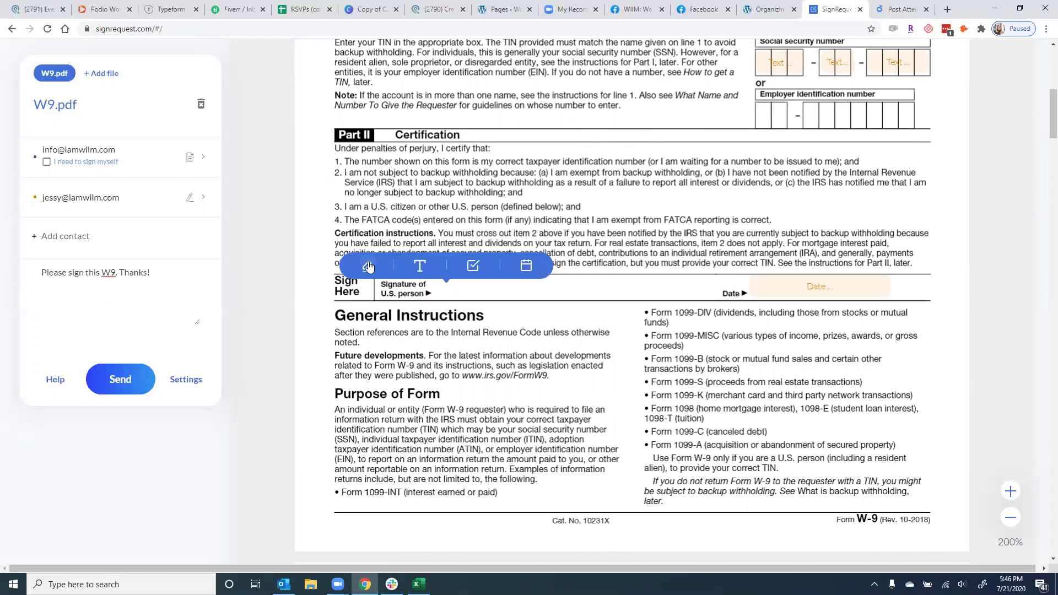
pyautogui.click(362, 263)
pyautogui.click(570, 354)
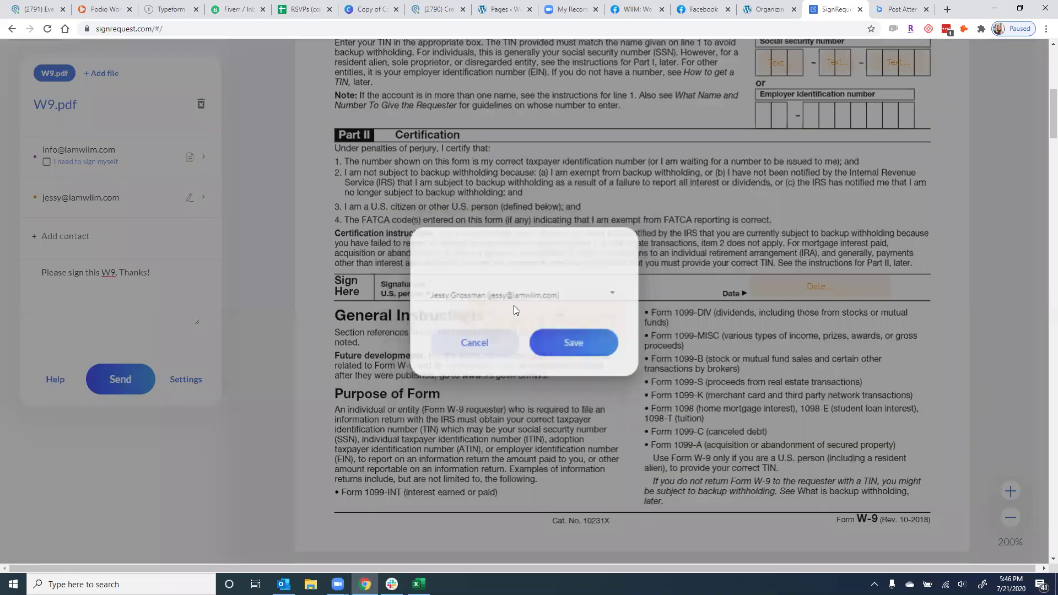
pyautogui.moveTo(499, 282); pyautogui.dragTo(479, 251)
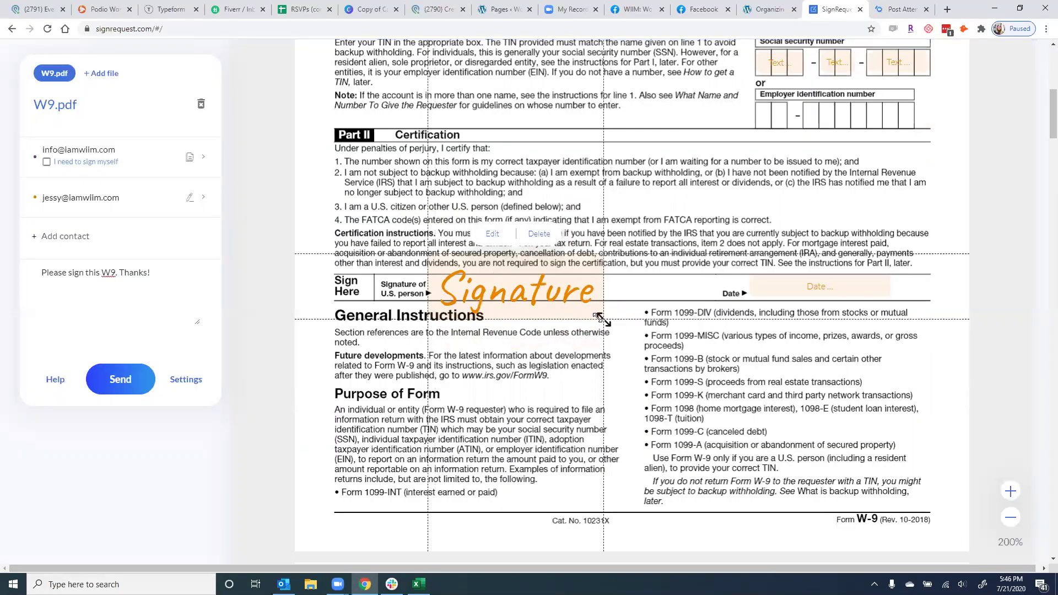
pyautogui.moveTo(603, 320)
pyautogui.mouseDown()
pyautogui.moveTo(558, 273)
pyautogui.moveTo(561, 286)
pyautogui.mouseUp()
# - Replace the date field beside the signature with a required one using Prefill date, aligned on the Date line
pyautogui.moveTo(792, 284); pyautogui.dragTo(803, 286)
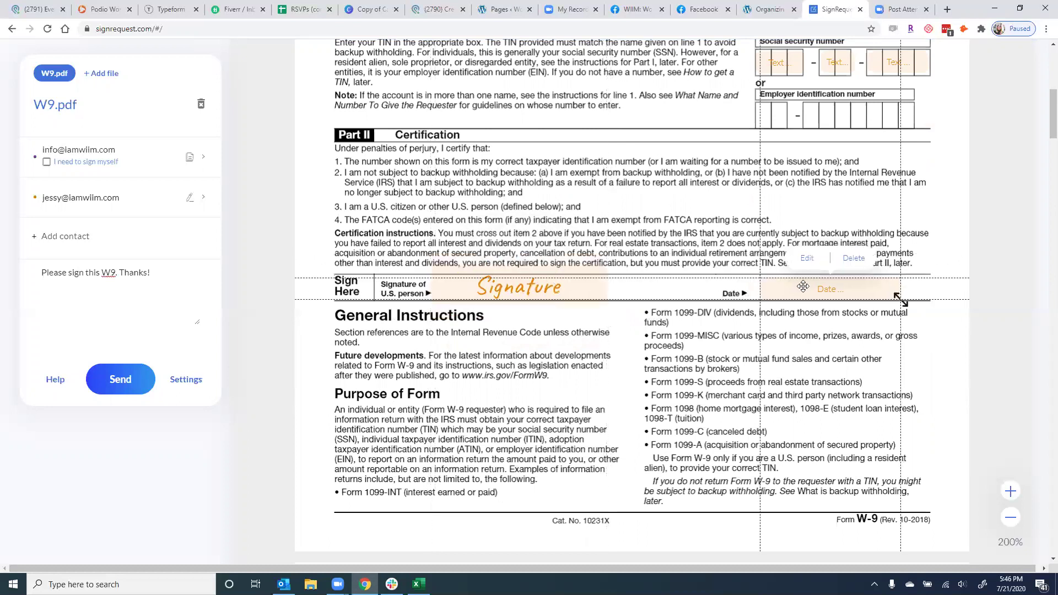
pyautogui.click(852, 265)
pyautogui.click(769, 292)
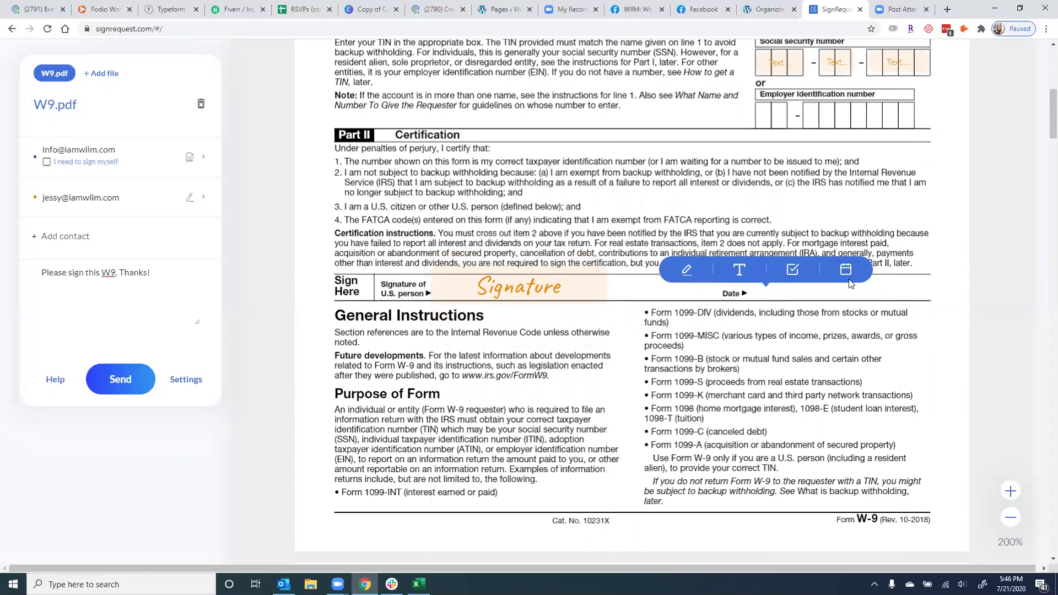
pyautogui.click(843, 275)
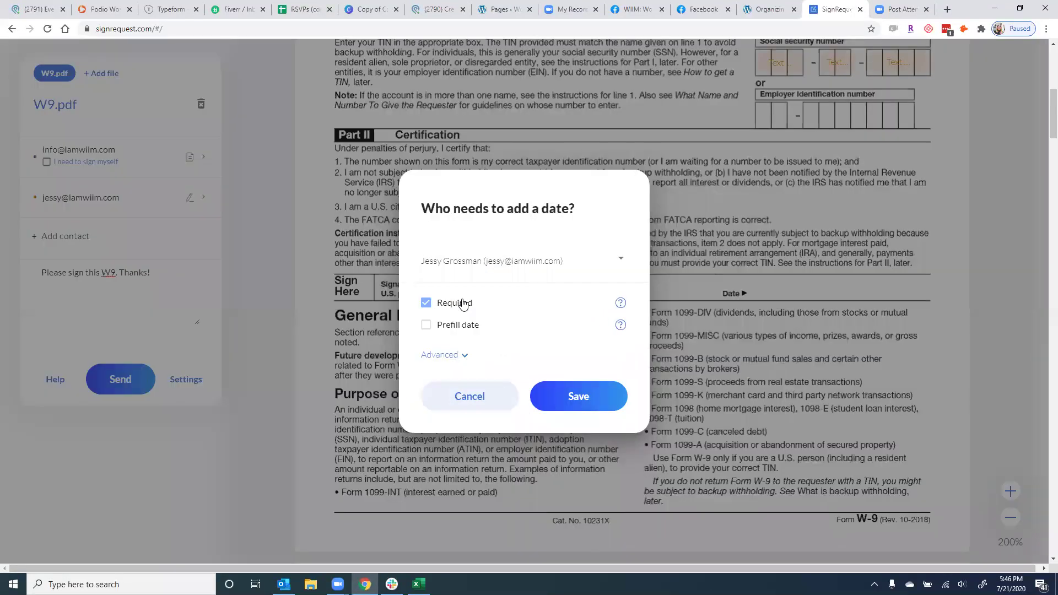
pyautogui.click(428, 328)
pyautogui.moveTo(624, 329)
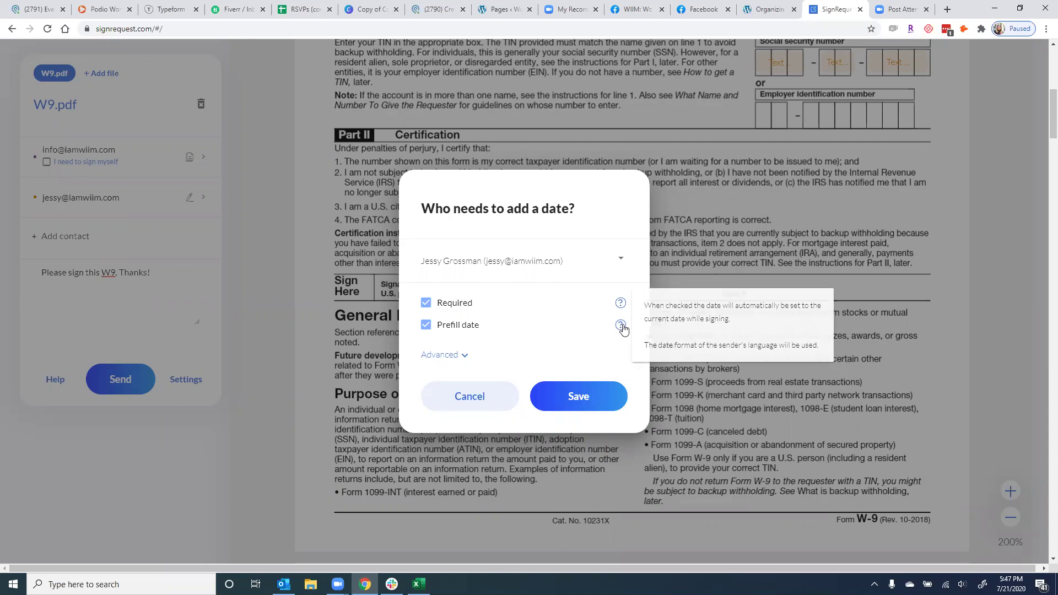
pyautogui.click(569, 408)
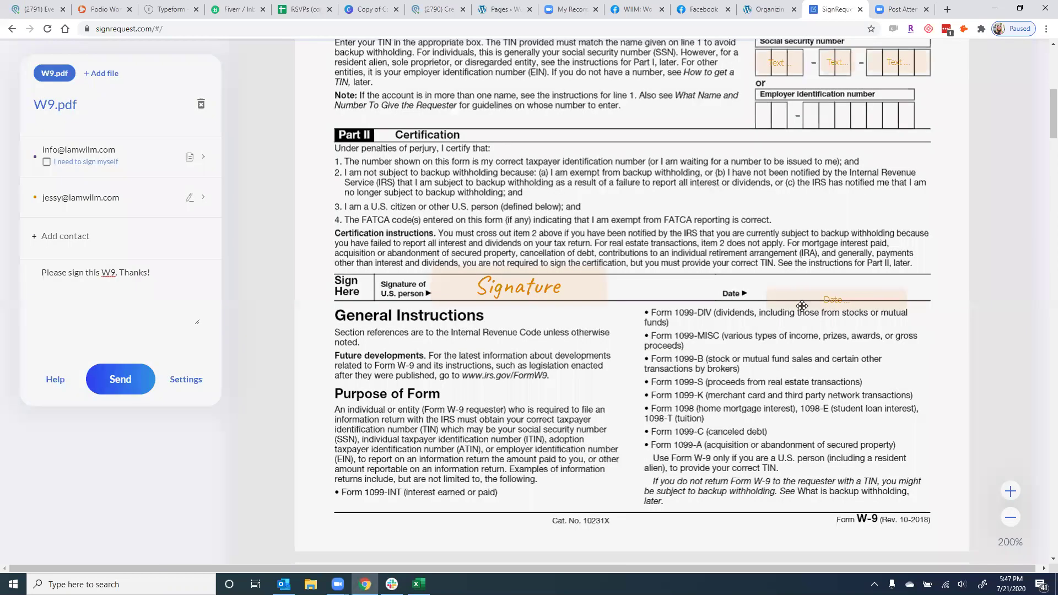
pyautogui.moveTo(797, 295); pyautogui.dragTo(795, 289)
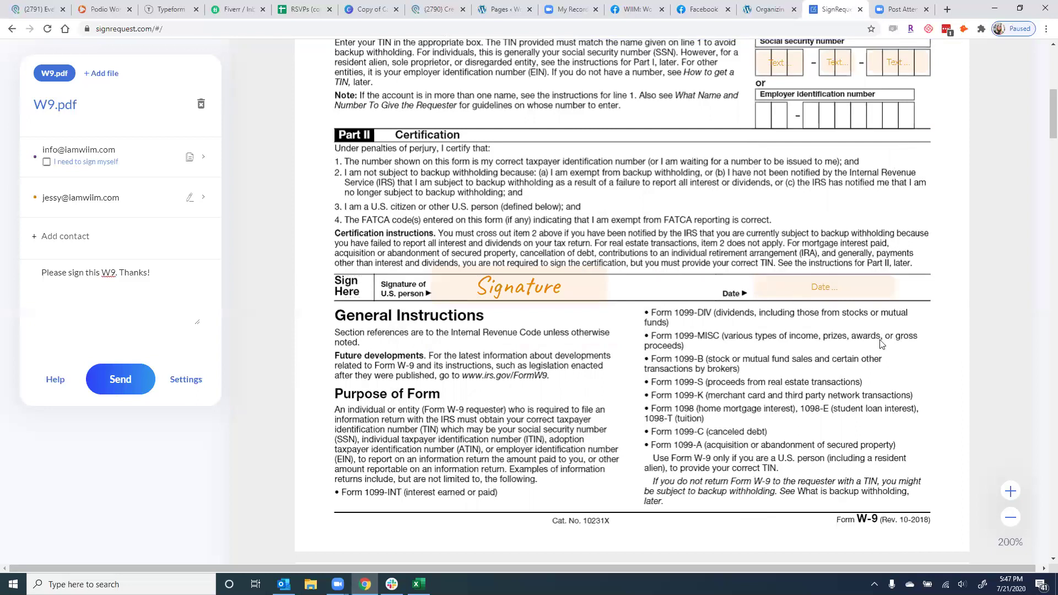
# - Set the sender's authorization to Will receive a copy
pyautogui.scroll(8, 881, 344)
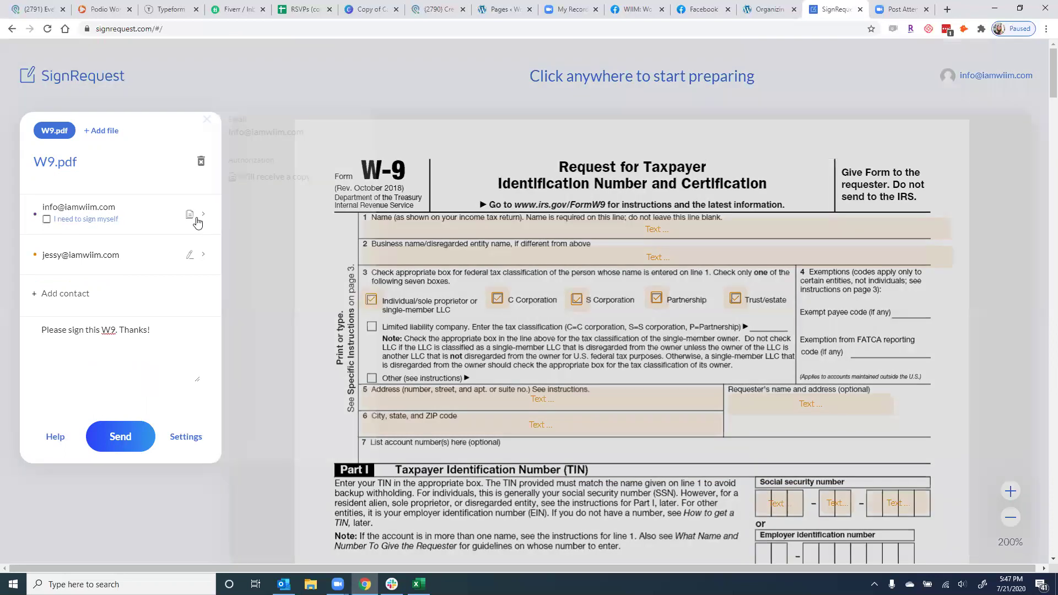
pyautogui.click(197, 222)
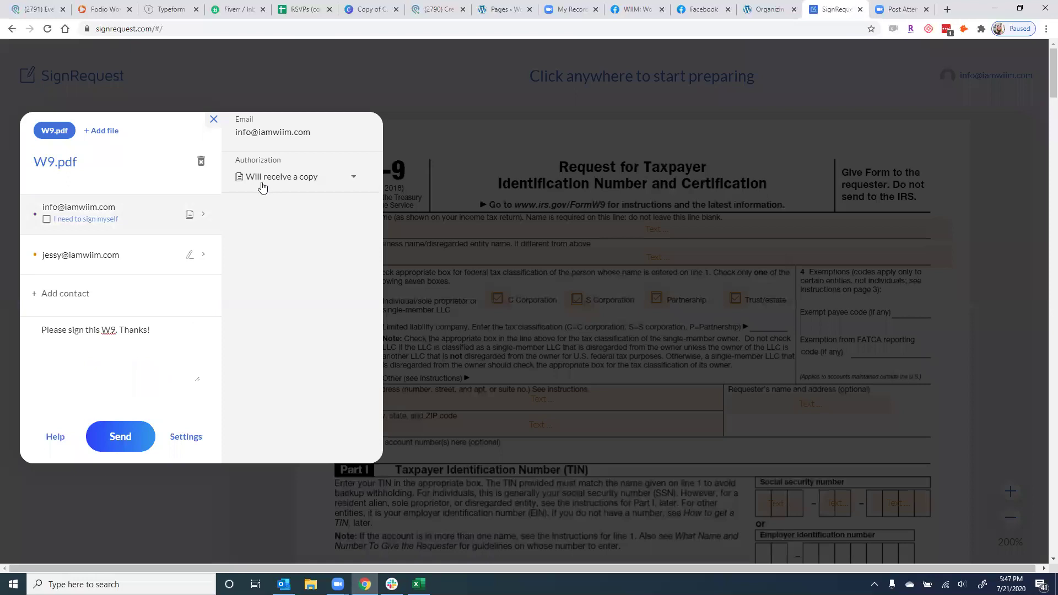
pyautogui.click(262, 188)
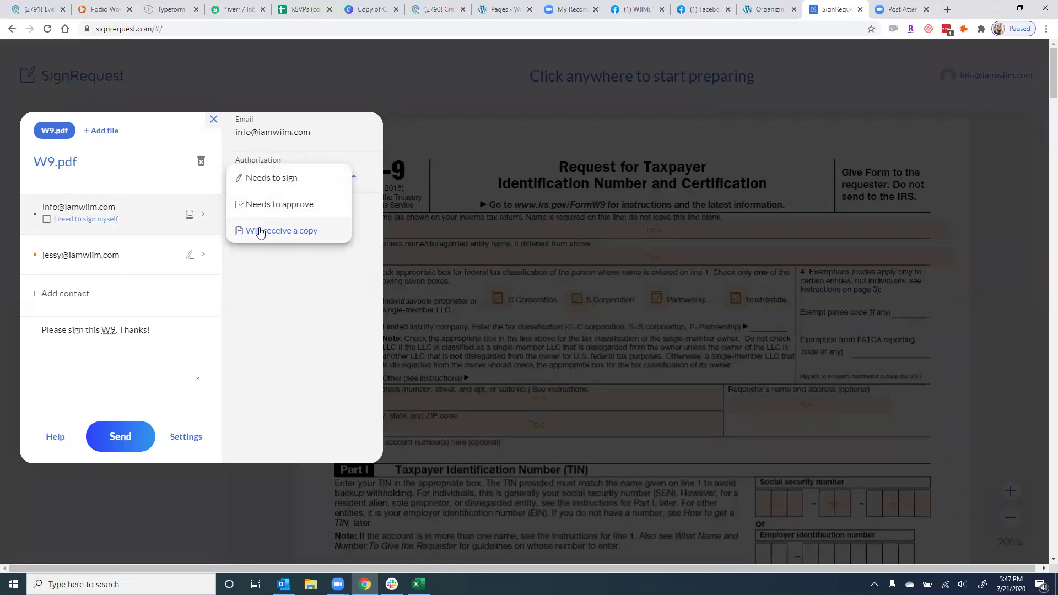
pyautogui.click(287, 228)
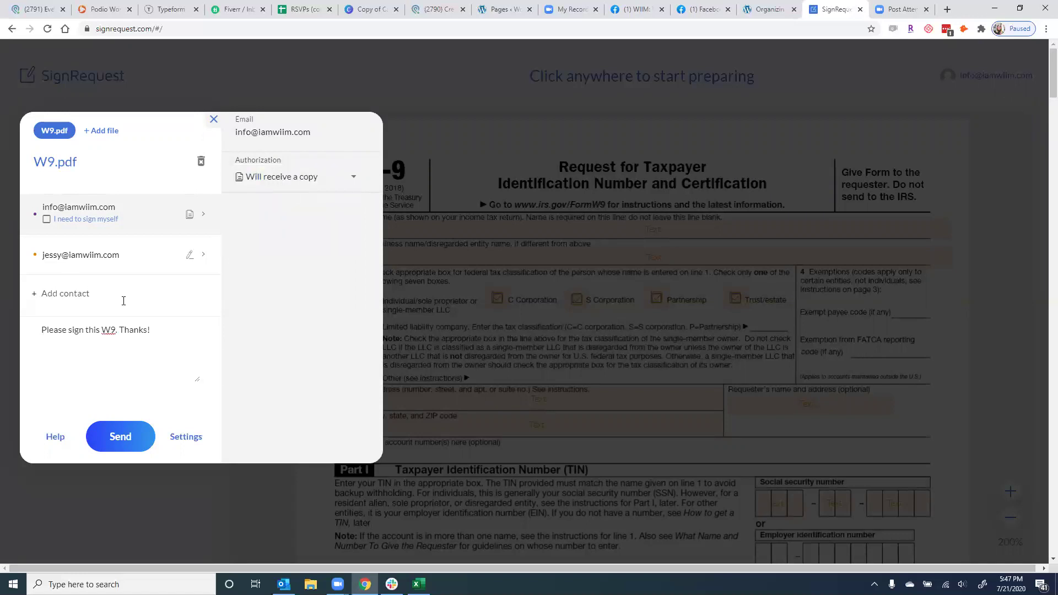
# - Review the signer's authorization choices, signing order and text message verification settings, and close the contact details
pyautogui.click(111, 262)
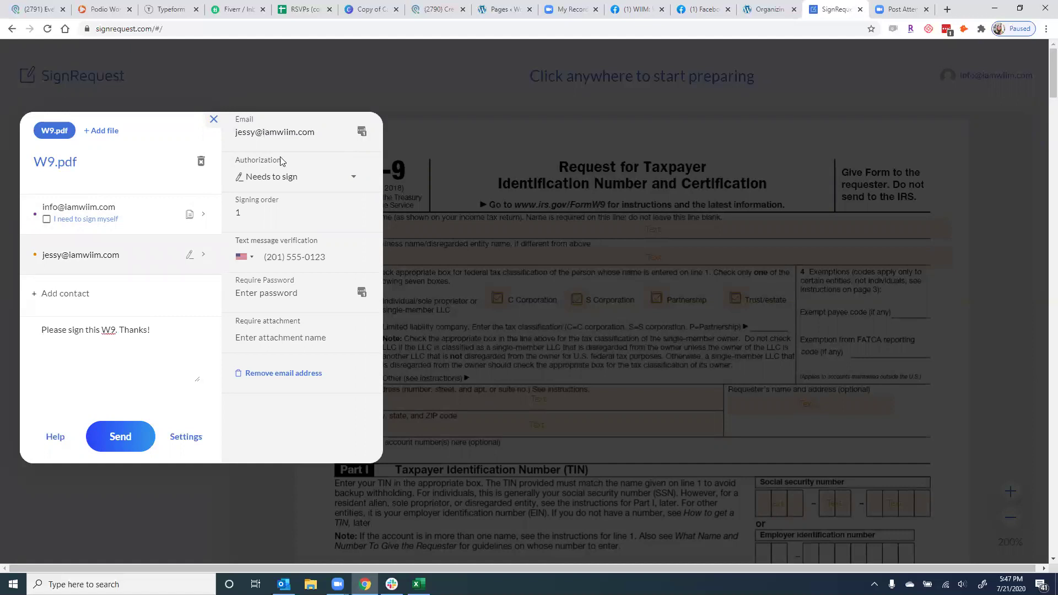
pyautogui.click(292, 184)
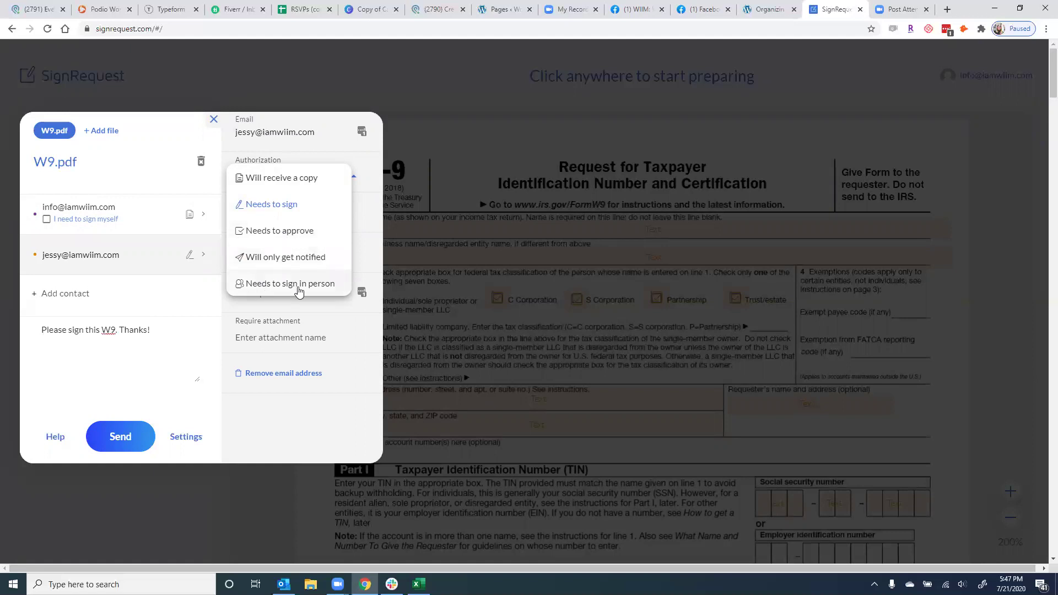
pyautogui.click(371, 199)
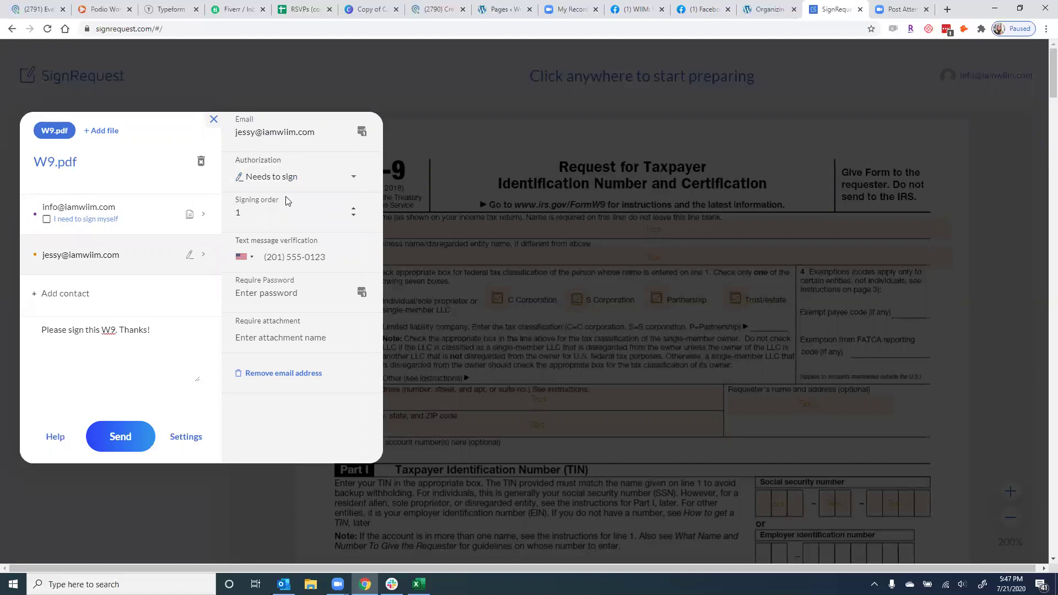
pyautogui.click(354, 210)
pyautogui.click(271, 258)
pyautogui.click(140, 132)
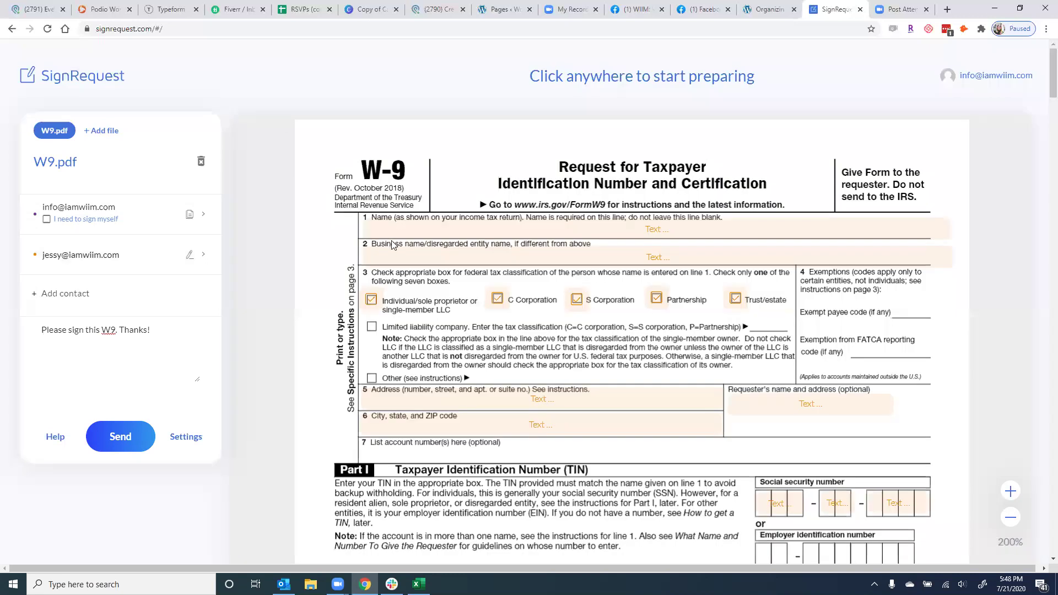
pyautogui.click(107, 134)
# - Extend the message to the contacts with "Have a nice weekend!" after the existing text
pyautogui.click(76, 331)
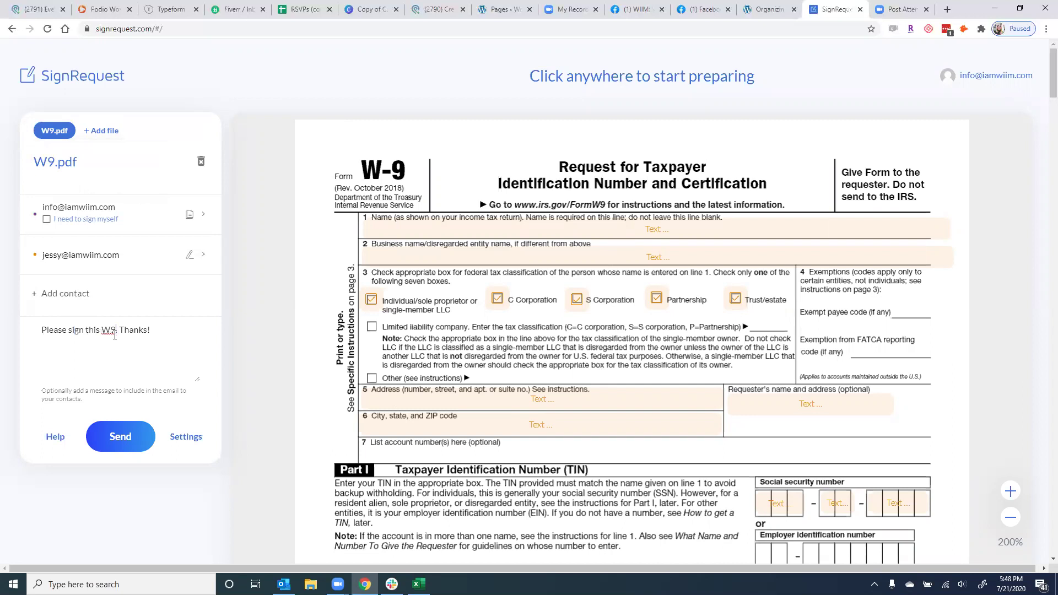
pyautogui.moveTo(150, 331); pyautogui.dragTo(43, 331)
pyautogui.click(45, 331)
pyautogui.tripleClick(55, 333)
pyautogui.click(153, 342)
pyautogui.write('Have a nice weekend!')
# - Open the W9 document's settings and examine its file name and email subject options
pyautogui.click(186, 437)
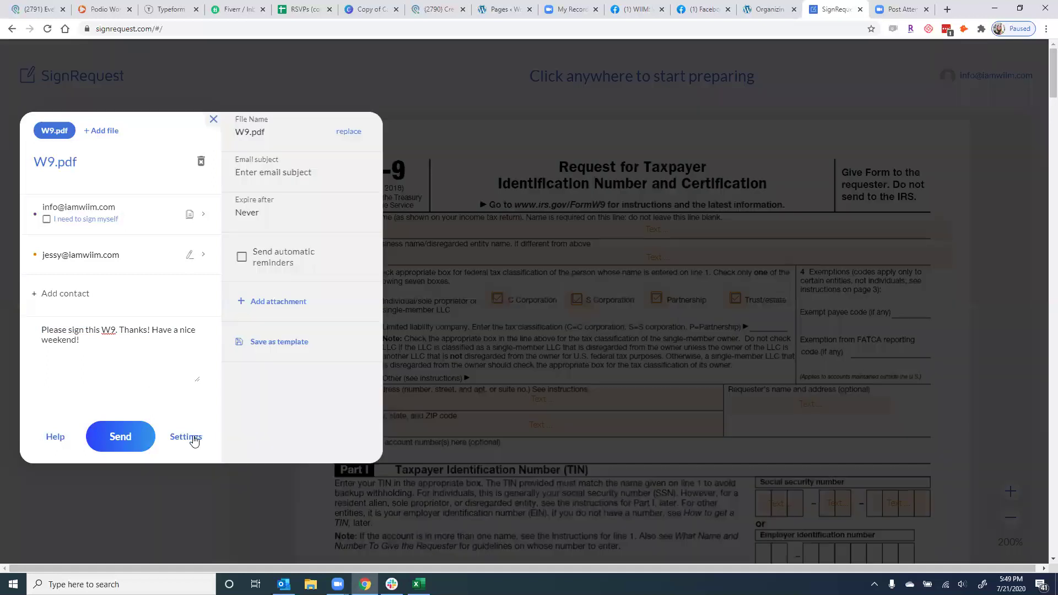
pyautogui.click(272, 132)
pyautogui.click(243, 133)
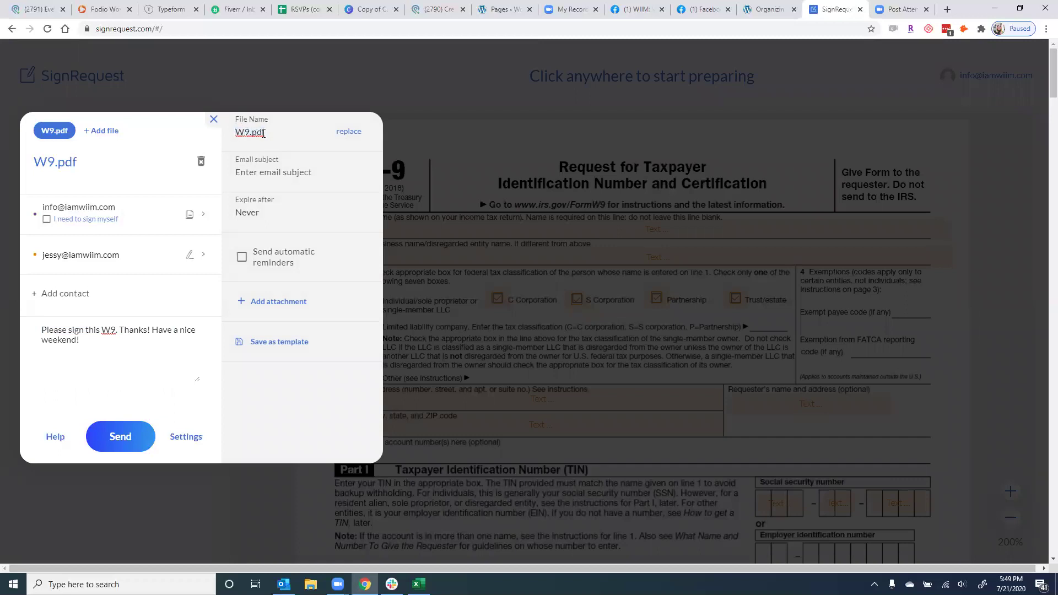
pyautogui.click(253, 136)
pyautogui.click(241, 137)
pyautogui.click(267, 171)
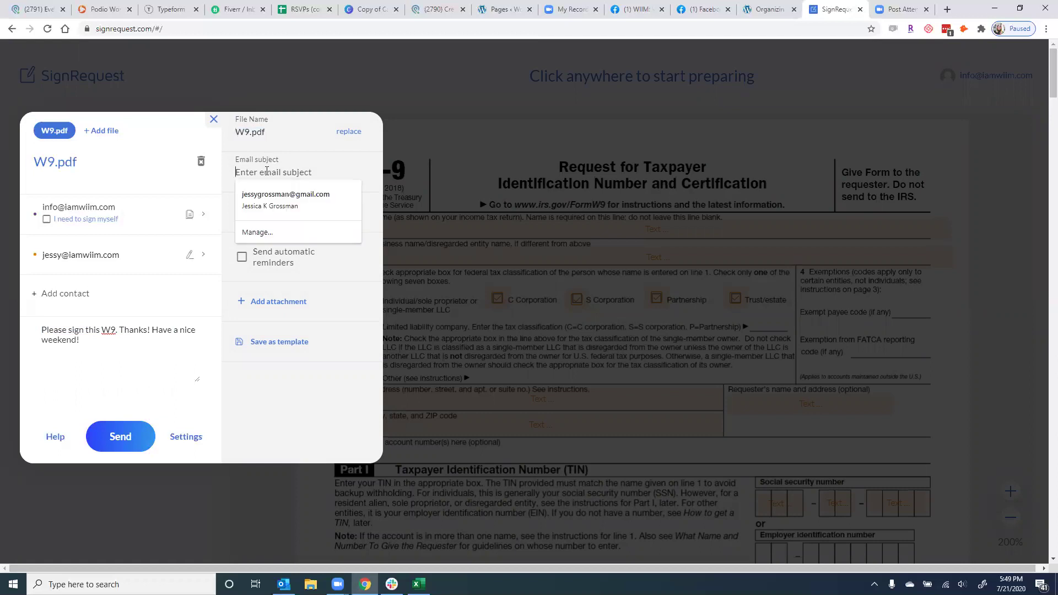
pyautogui.click(288, 169)
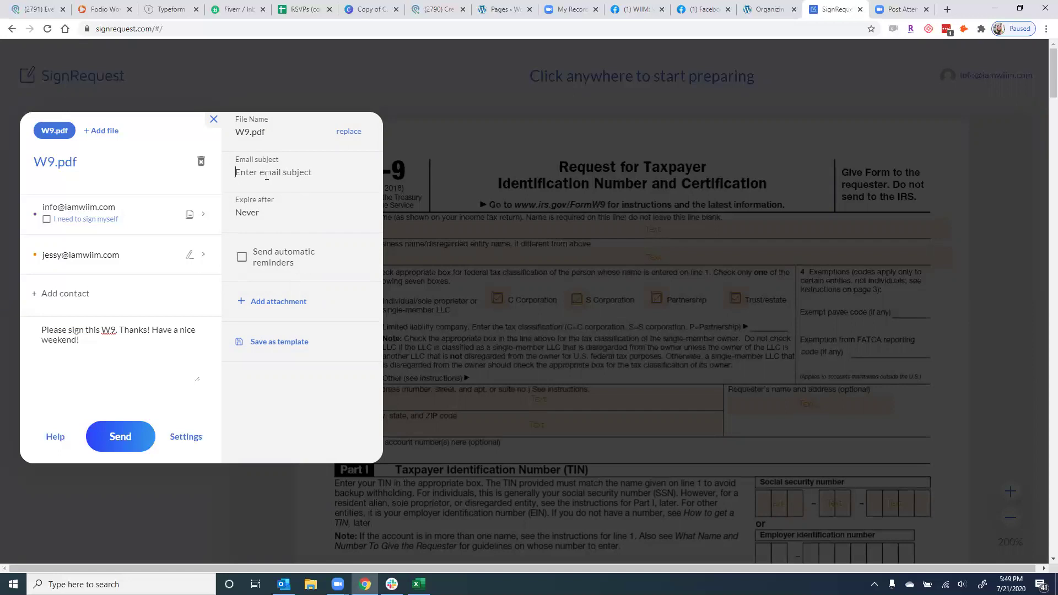
# - Leave the document's expiration at Never and enable automatic reminders
pyautogui.click(255, 210)
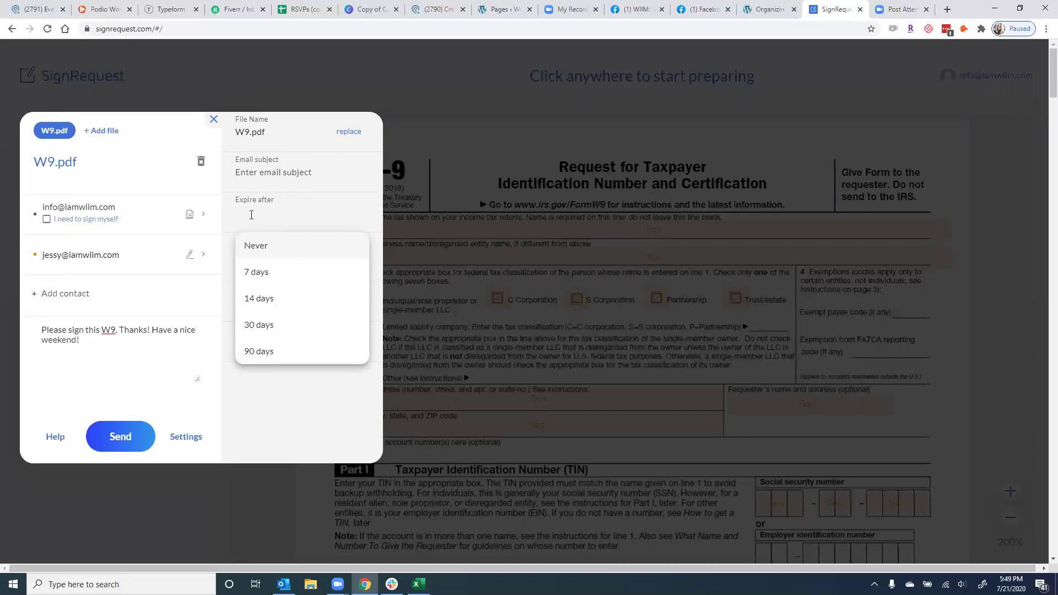
pyautogui.click(270, 246)
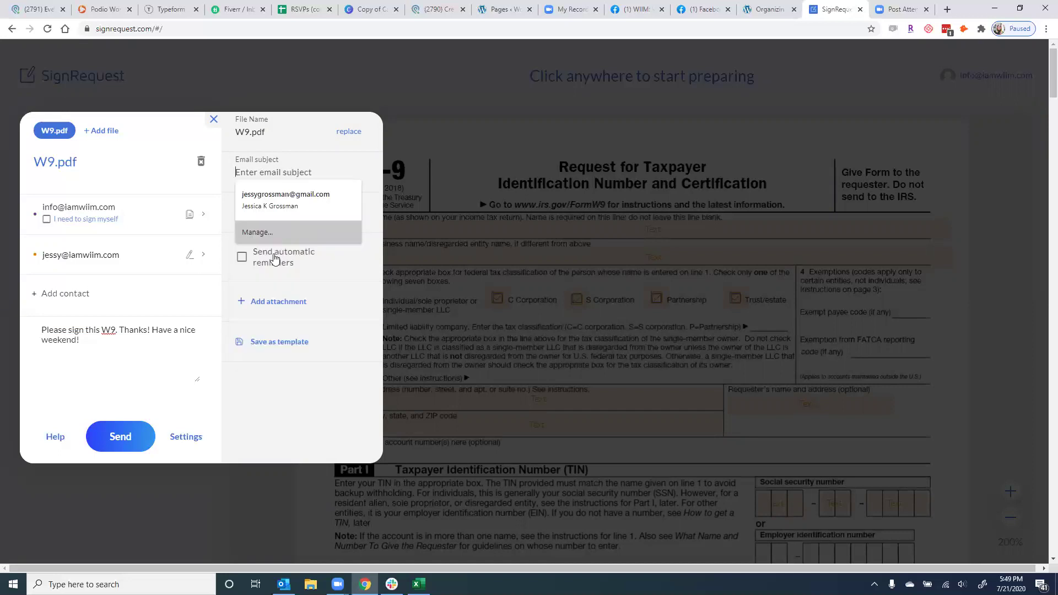
pyautogui.click(243, 259)
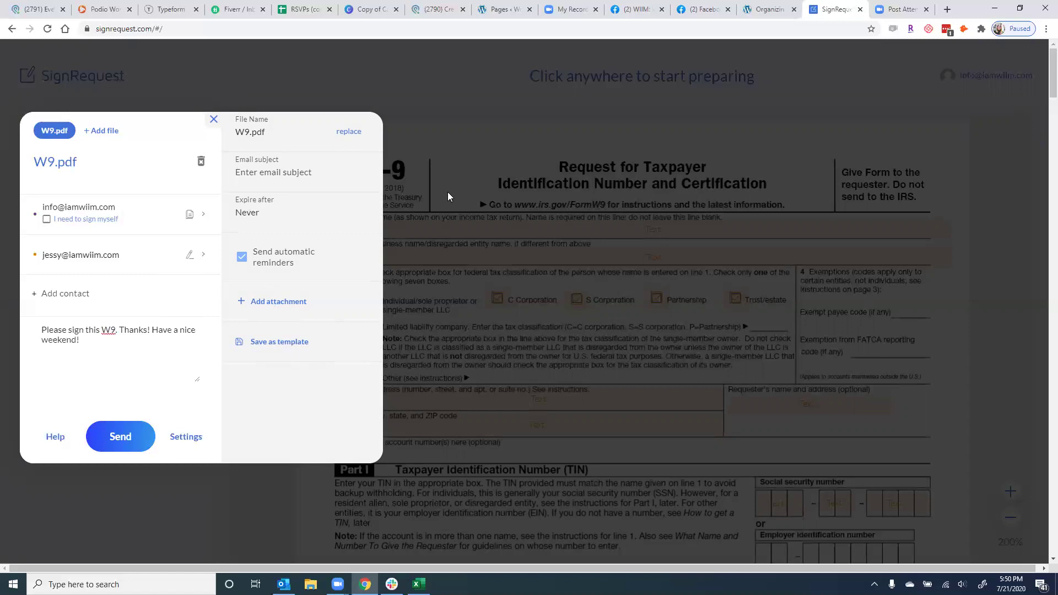
# - Save the prepared W9 document as a template and close the document settings
pyautogui.click(282, 342)
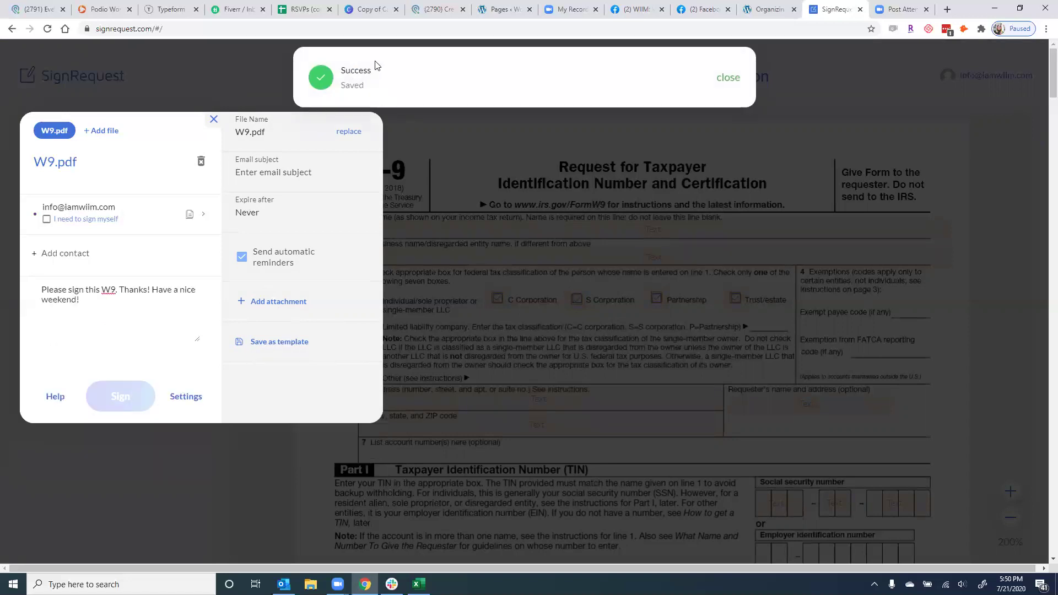
pyautogui.click(728, 77)
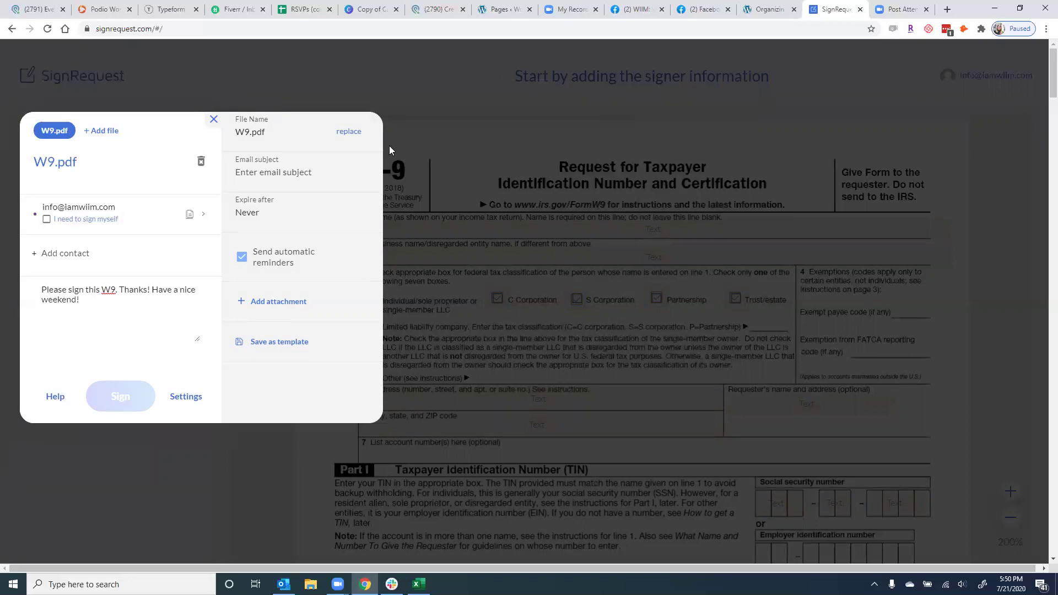
pyautogui.click(441, 159)
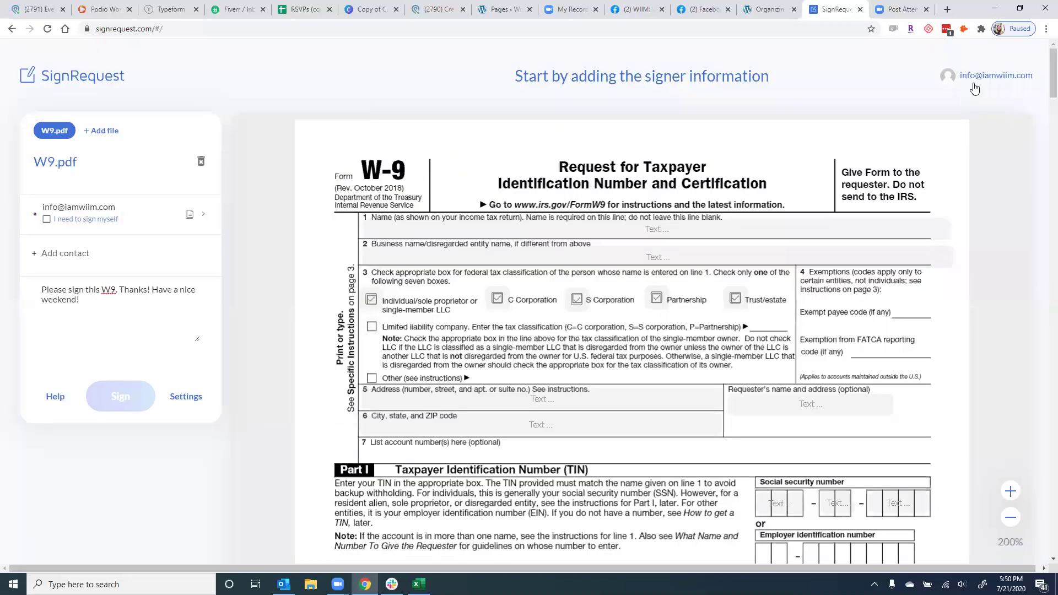
# - Return to the start page, dismiss the new-design notice, and look through the list of documents and their signing statuses
pyautogui.click(91, 77)
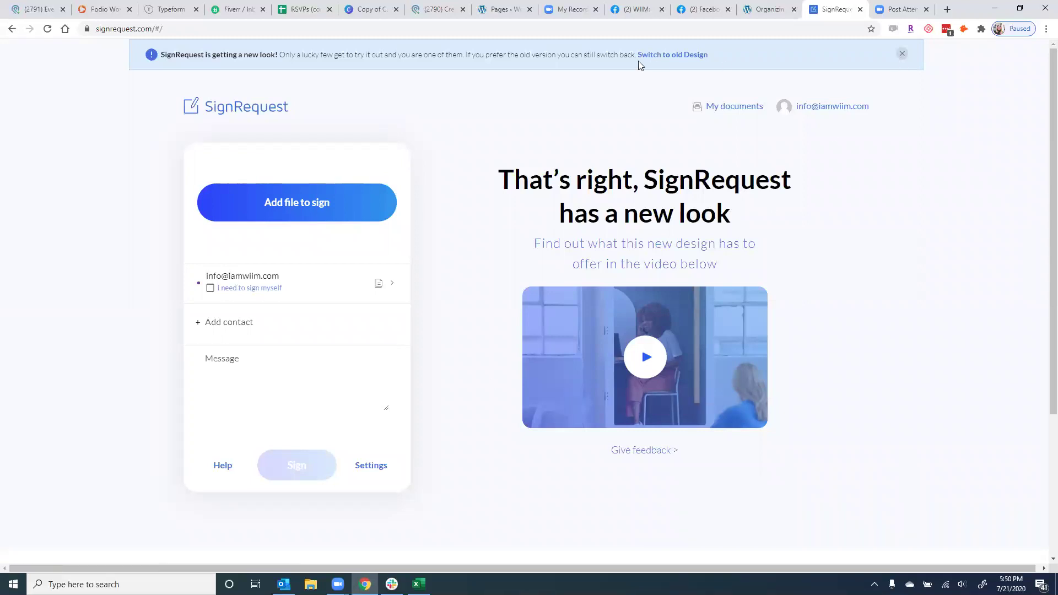
pyautogui.click(901, 55)
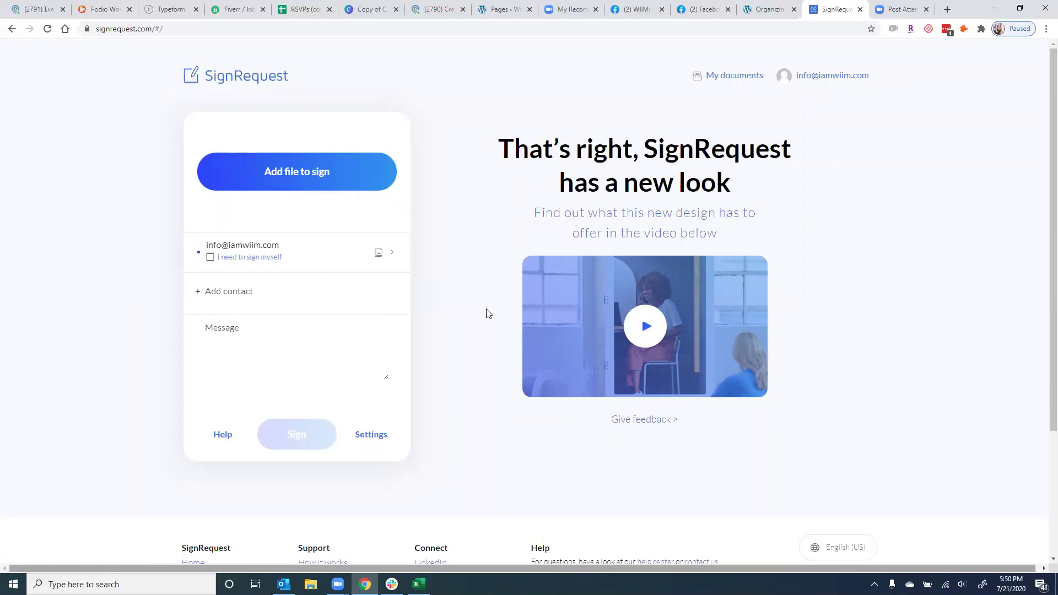
pyautogui.click(726, 82)
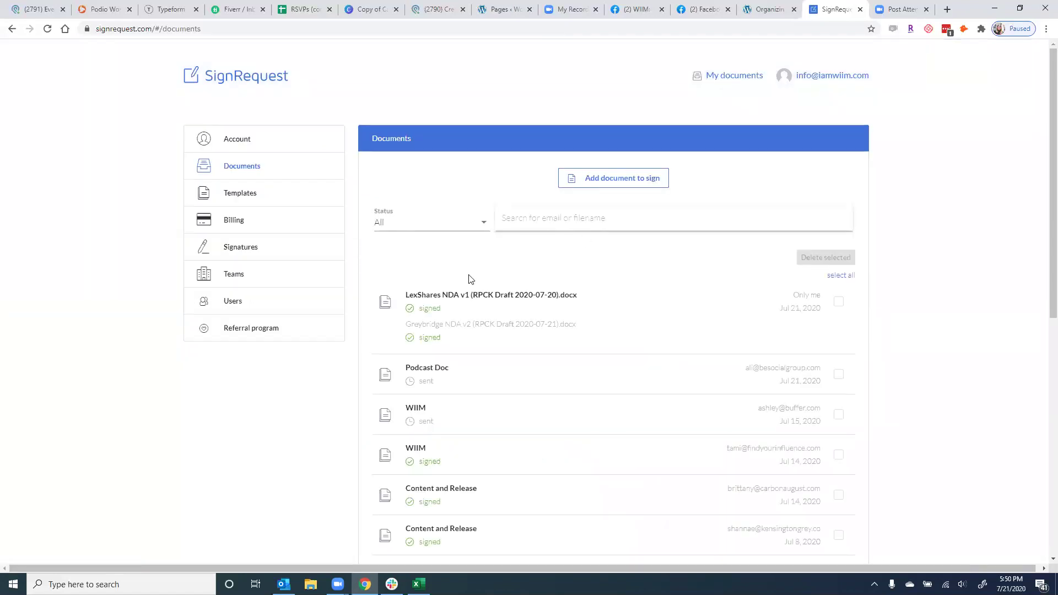
pyautogui.scroll(-1, 468, 280)
pyautogui.scroll(-7, 469, 281)
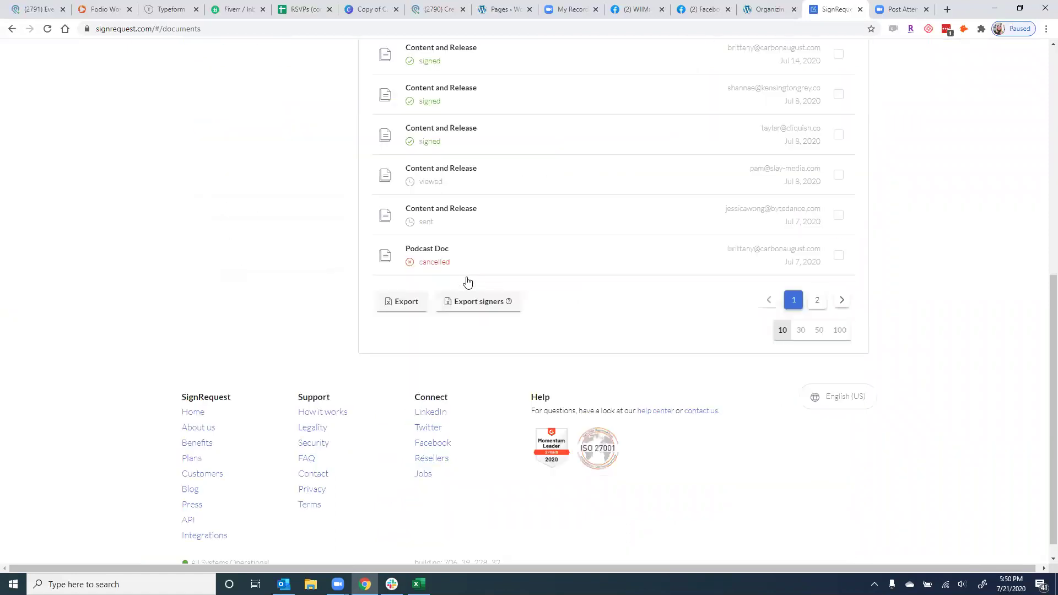
pyautogui.scroll(8, 470, 281)
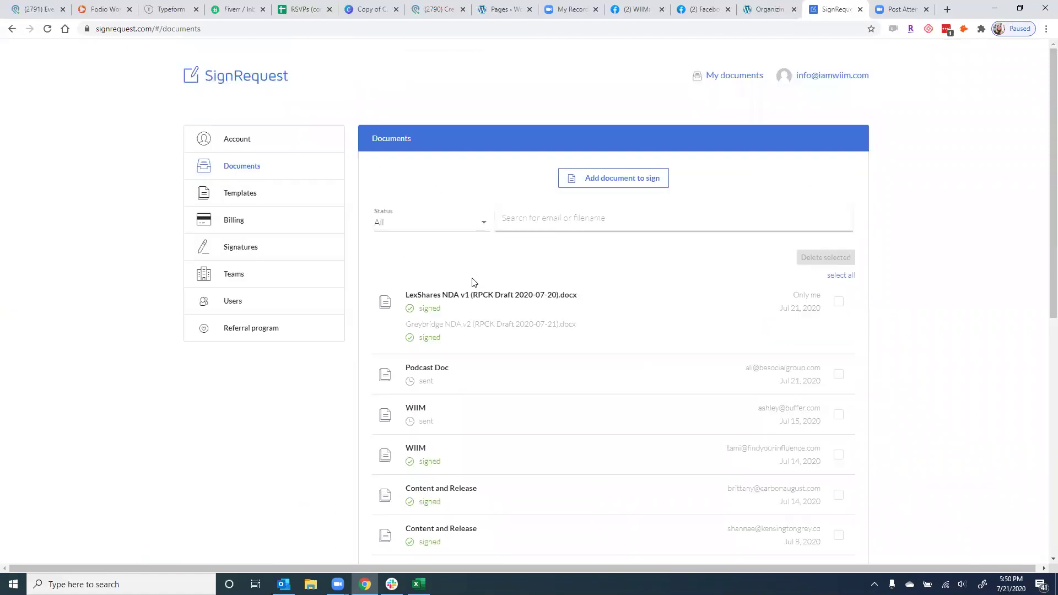
# - Delete the duplicate W9.pdf template listed between Podcast Doc and Content and Release
pyautogui.click(284, 193)
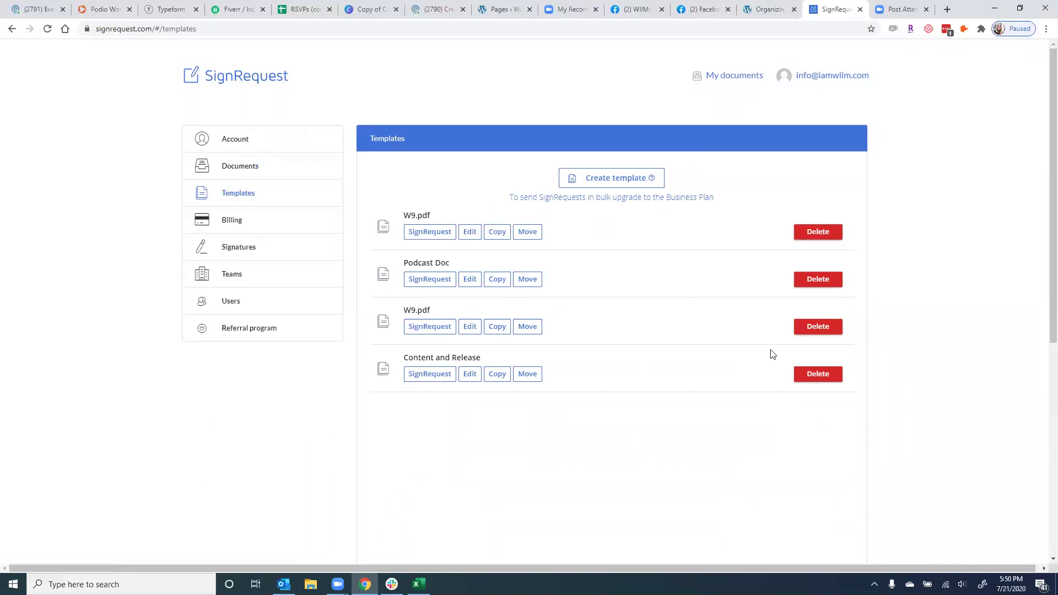
pyautogui.click(810, 328)
pyautogui.click(568, 341)
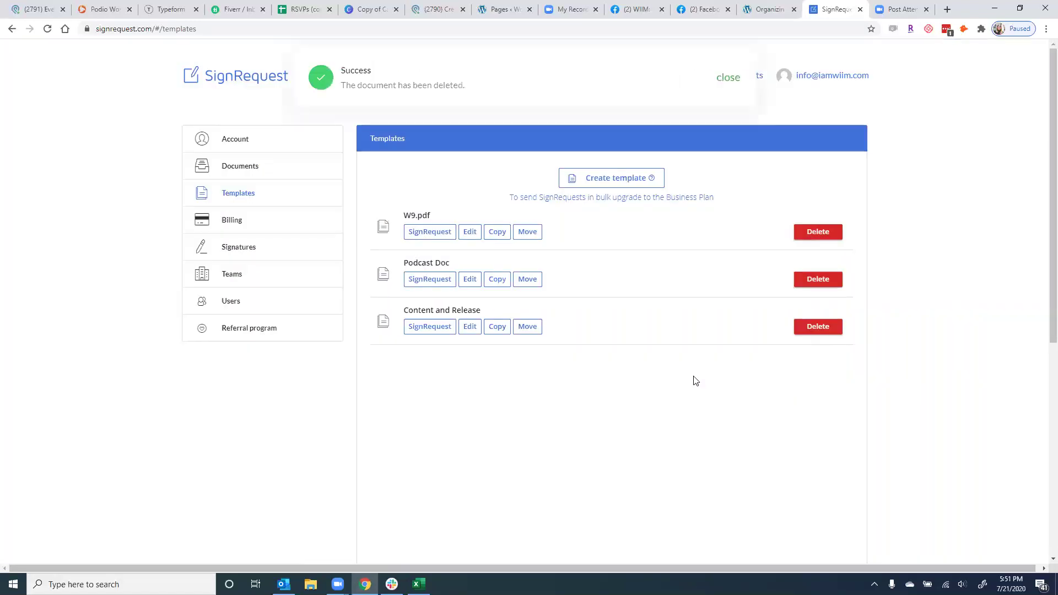
pyautogui.click(418, 237)
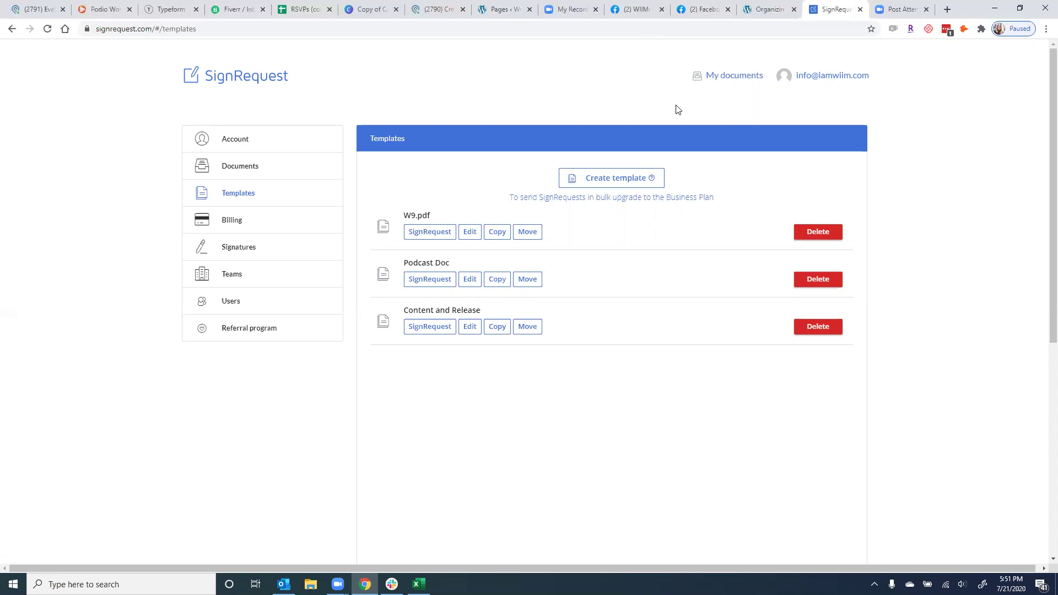
# - Examine the billing plans with their monthly prices, along with the subscription and payment details
pyautogui.click(260, 226)
pyautogui.scroll(-1, 625, 274)
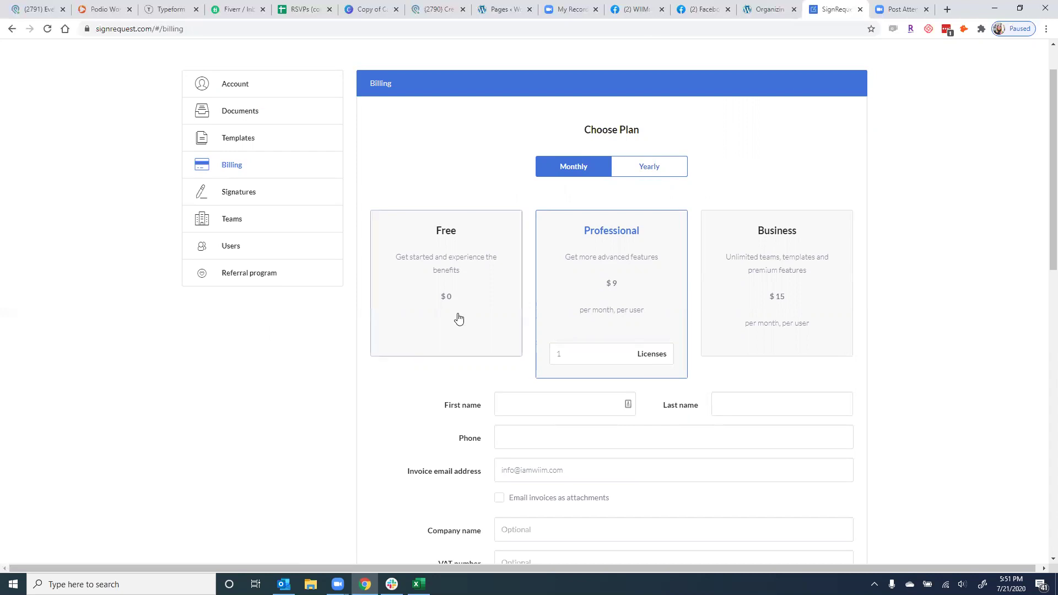
pyautogui.scroll(-6, 465, 318)
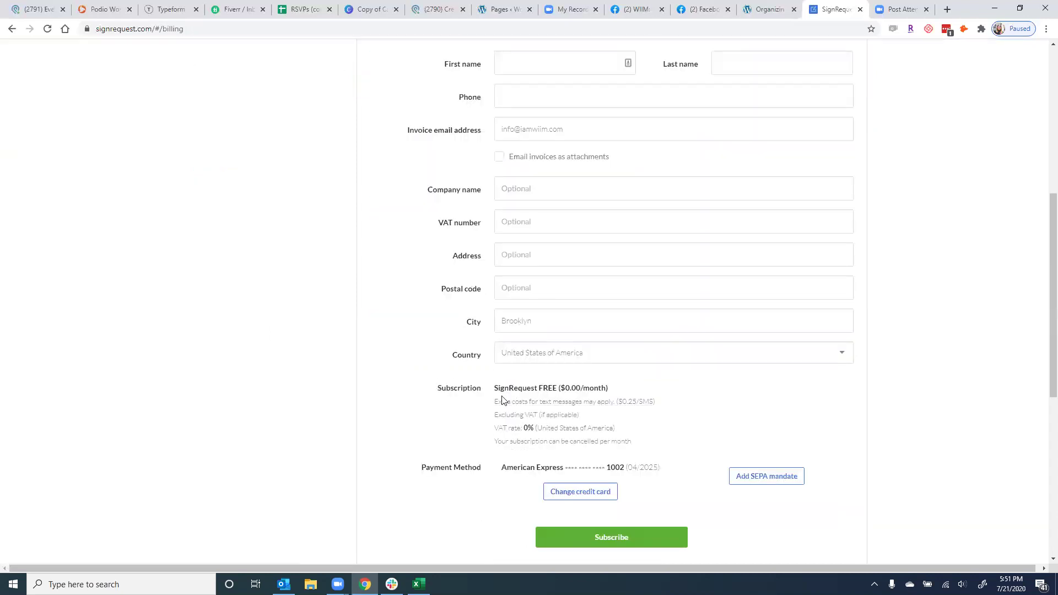
pyautogui.moveTo(500, 387); pyautogui.dragTo(588, 432)
pyautogui.click(597, 435)
pyautogui.scroll(6, 669, 418)
pyautogui.click(616, 277)
pyautogui.scroll(-6, 727, 338)
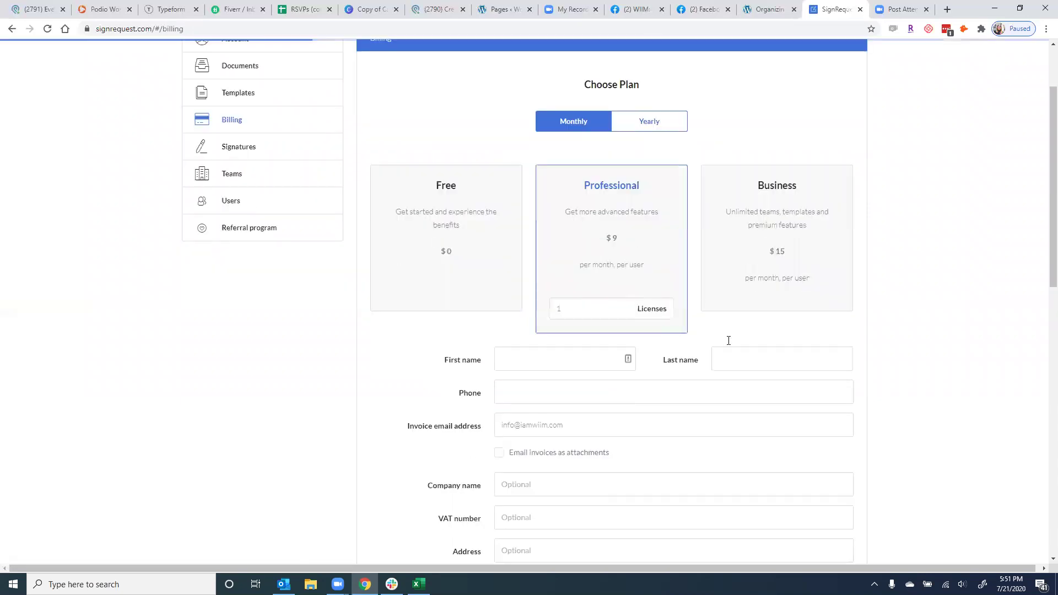
pyautogui.scroll(6, 722, 289)
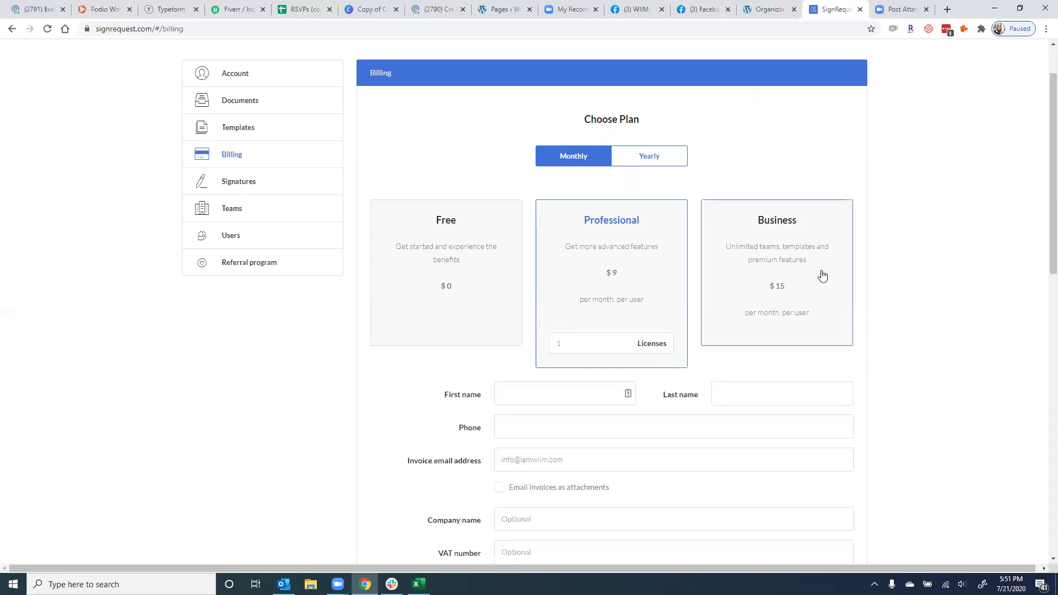
# - Select the Business plan and switch the billing period to Yearly
pyautogui.click(794, 295)
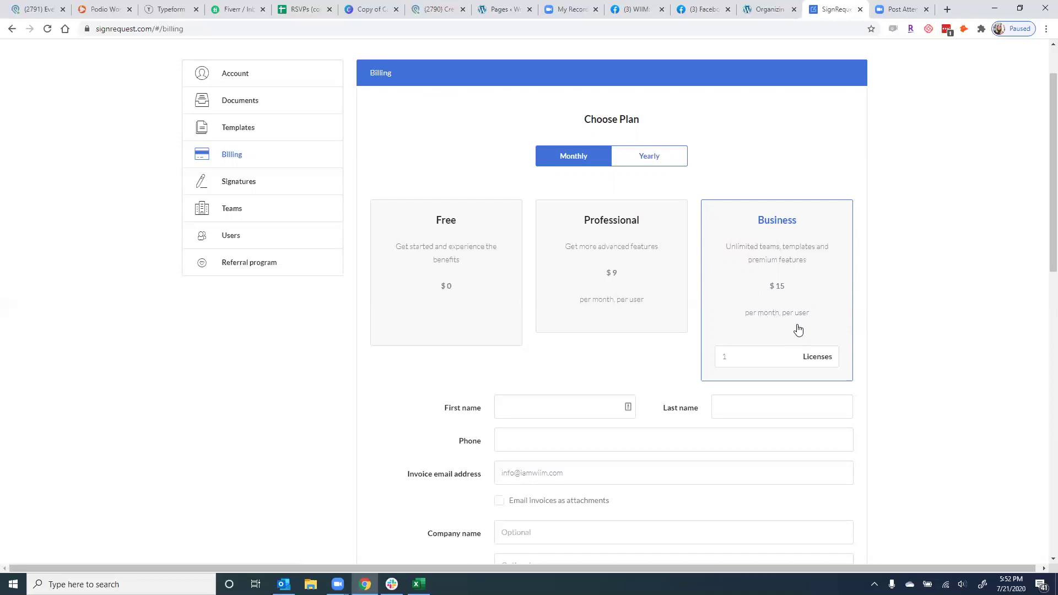
pyautogui.click(661, 162)
pyautogui.click(580, 162)
pyautogui.click(653, 159)
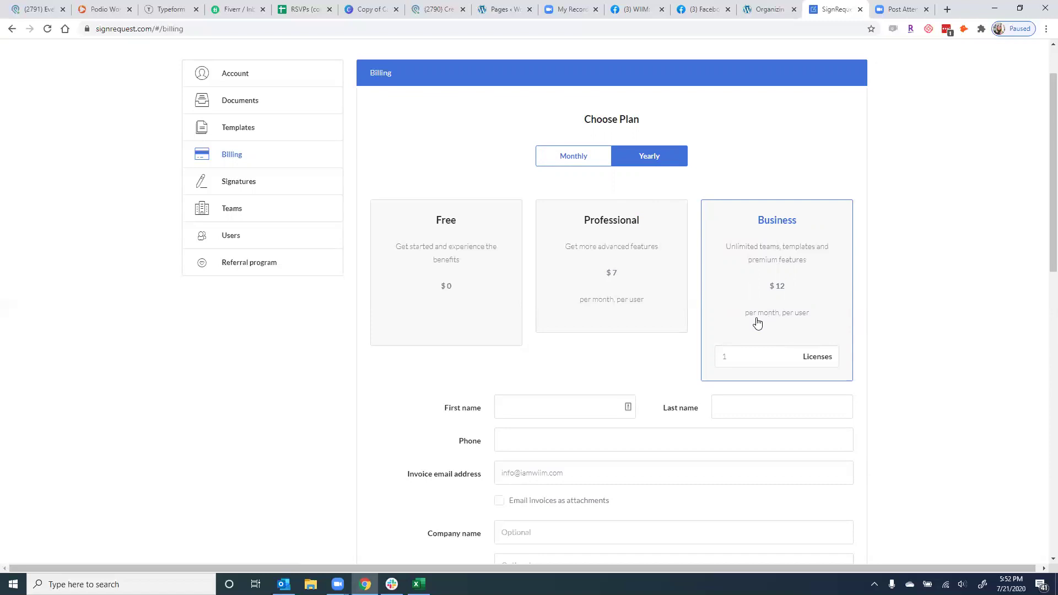
pyautogui.scroll(2, 599, 165)
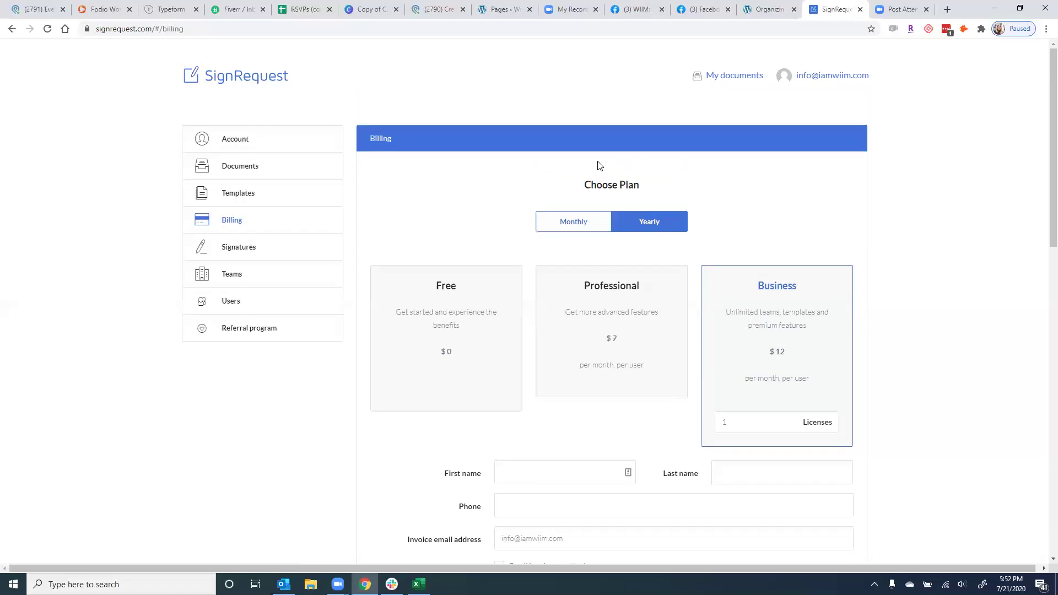